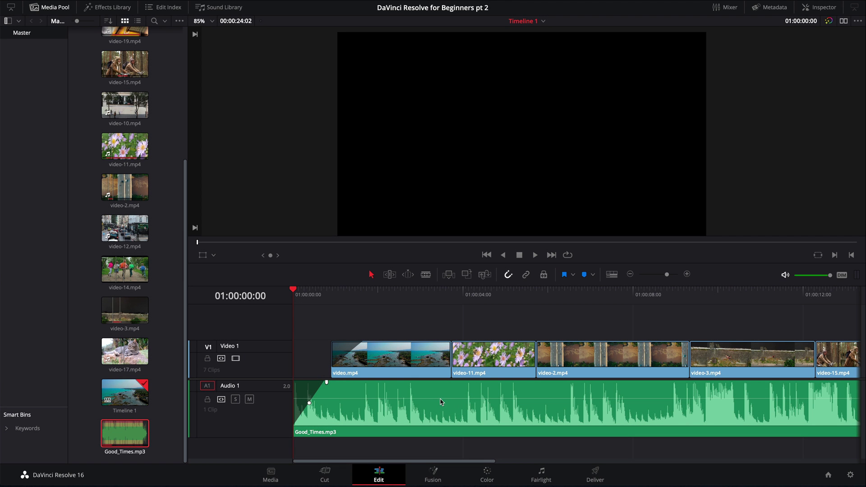
# Step: Lower the volume of the Good_Times.mp3 clip on Audio 1 and play the timeline
pyautogui.moveTo(432, 398)
pyautogui.mouseDown()
pyautogui.moveTo(438, 404)
pyautogui.moveTo(438, 398)
pyautogui.mouseUp()
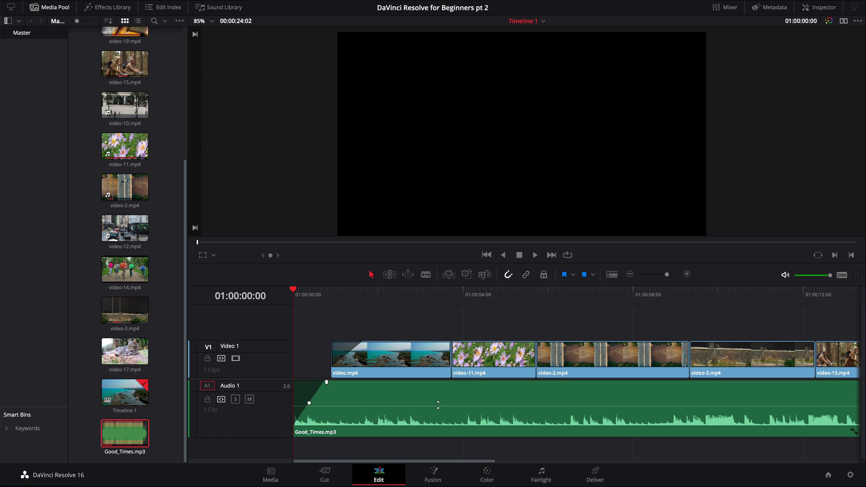
pyautogui.press('space')
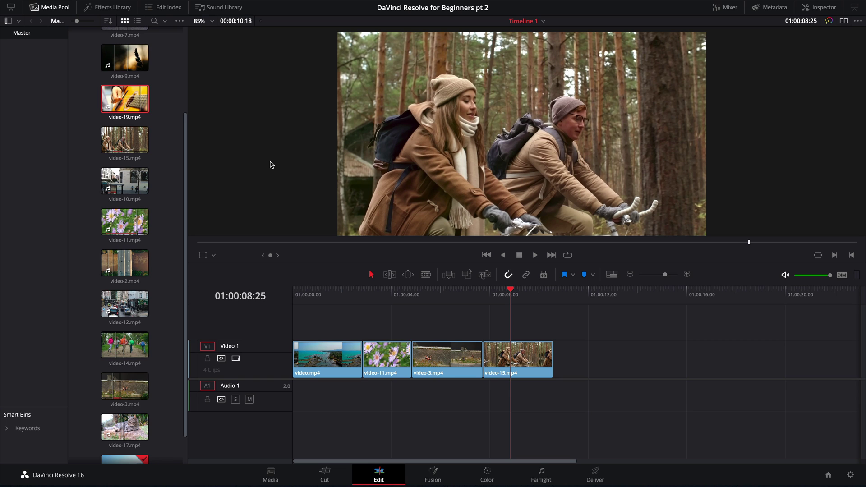
# Step: Add video-19.mp4 with its linked audio after video-15.mp4 on the timeline, and remove it again
pyautogui.scroll(3, 176, 242)
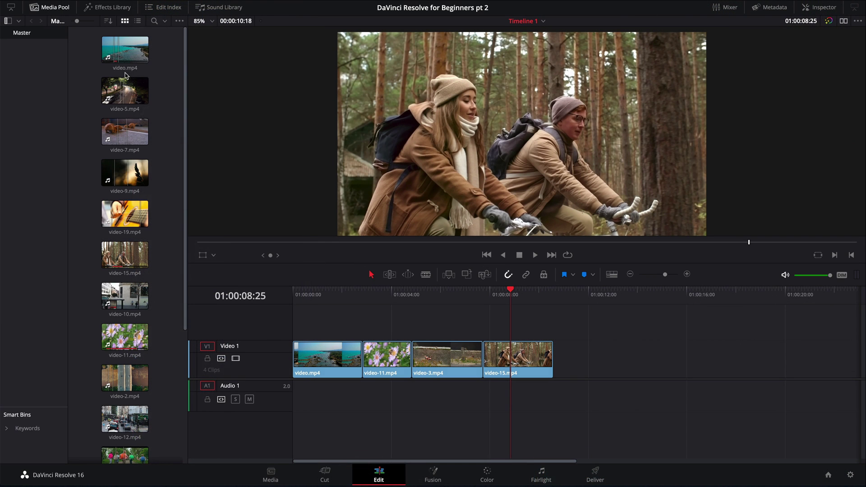
pyautogui.scroll(-5, 124, 307)
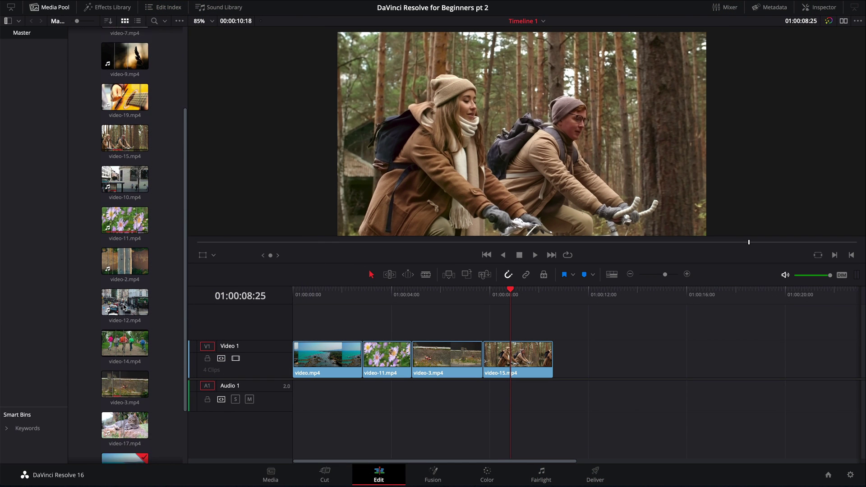
pyautogui.scroll(6, 124, 307)
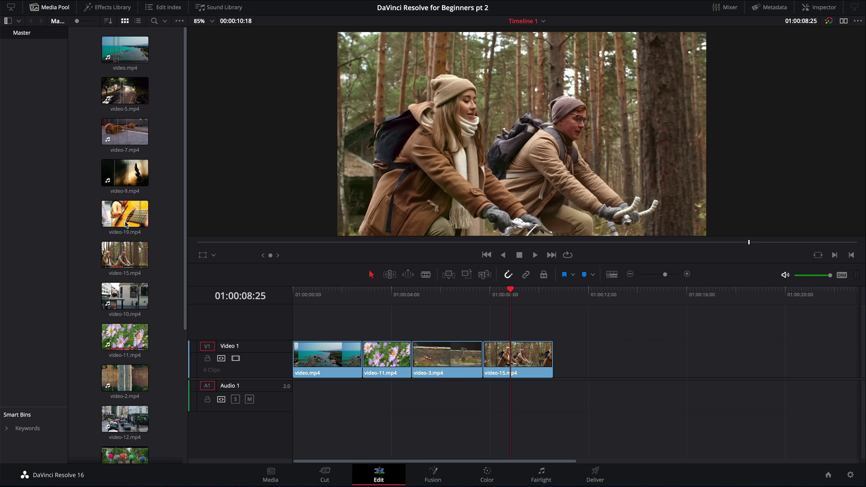
pyautogui.moveTo(125, 224); pyautogui.dragTo(556, 357)
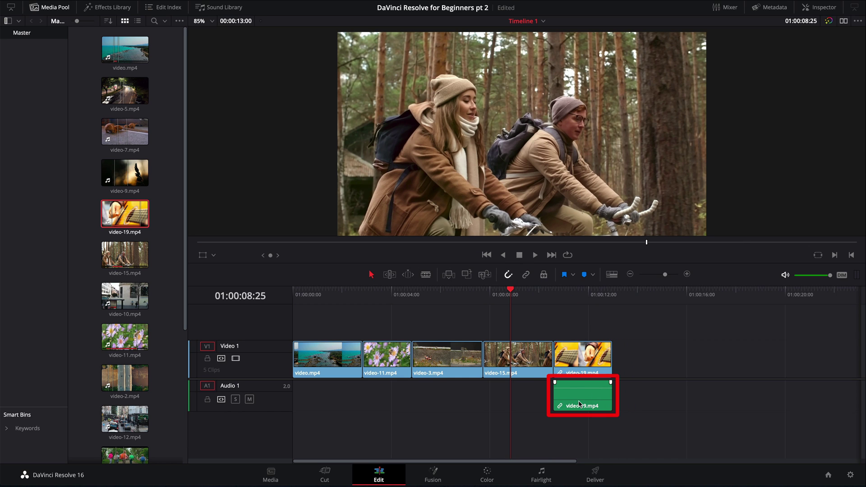
pyautogui.hotkey('ctrl', 's')
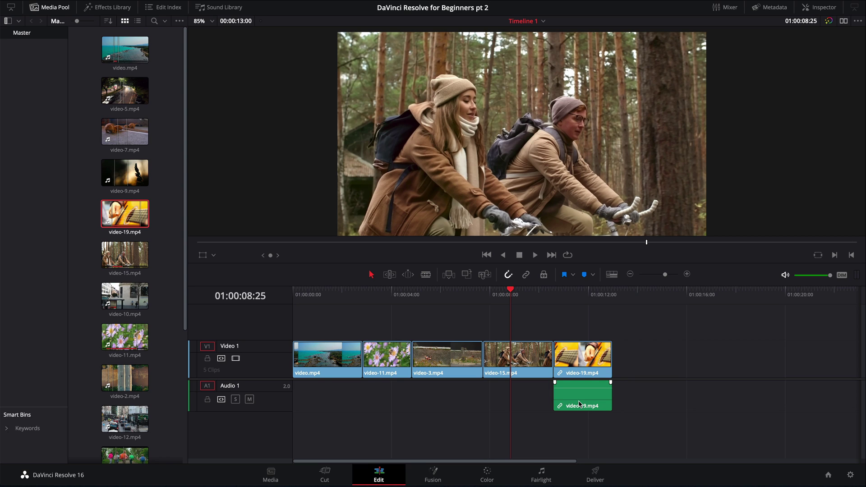
pyautogui.press('Delete')
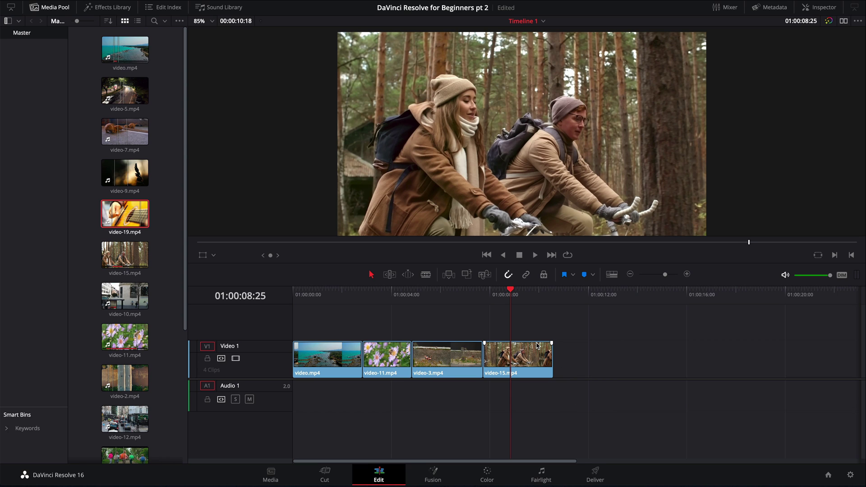
pyautogui.hotkey('ctrl', 's')
# Step: Append only the video of video-19.mp4, followed by video-7.mp4, after video-15.mp4 on Video 1
pyautogui.moveTo(138, 214)
pyautogui.moveTo(138, 214)
pyautogui.mouseDown()
pyautogui.moveTo(128, 214)
pyautogui.moveTo(192, 202)
pyautogui.moveTo(597, 338)
pyautogui.moveTo(586, 358)
pyautogui.moveTo(558, 355)
pyautogui.mouseUp()
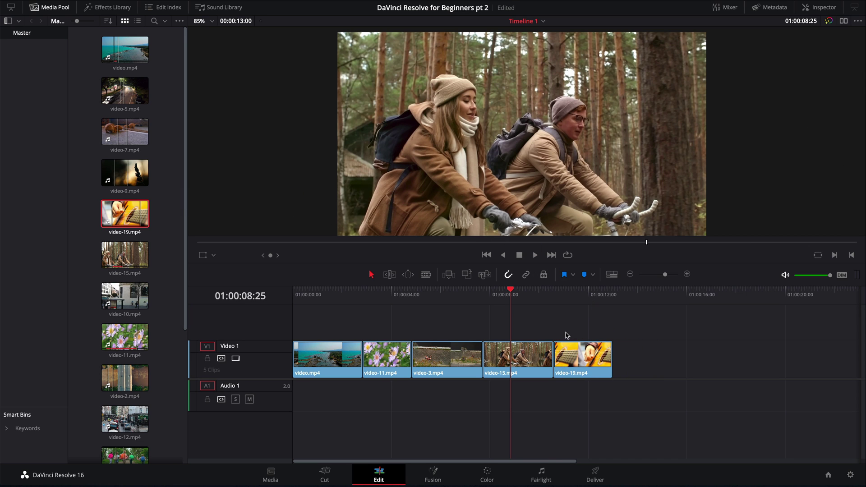
pyautogui.hotkey('ctrl', 's')
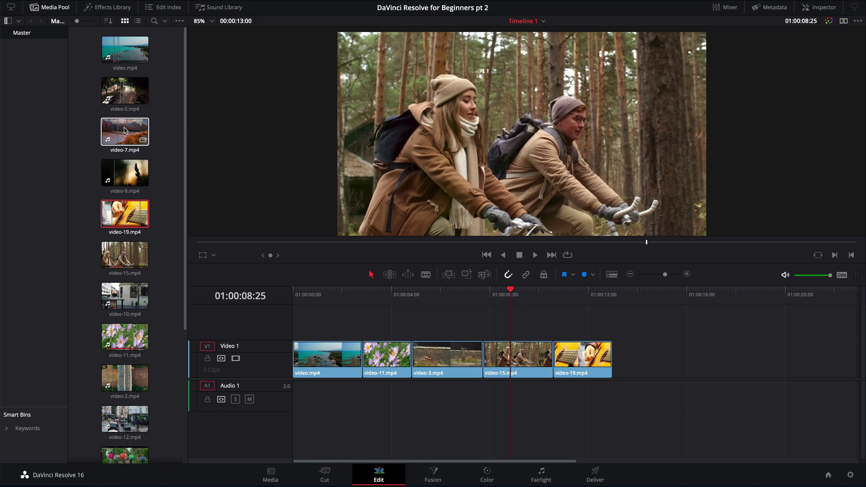
pyautogui.moveTo(125, 130); pyautogui.dragTo(639, 364)
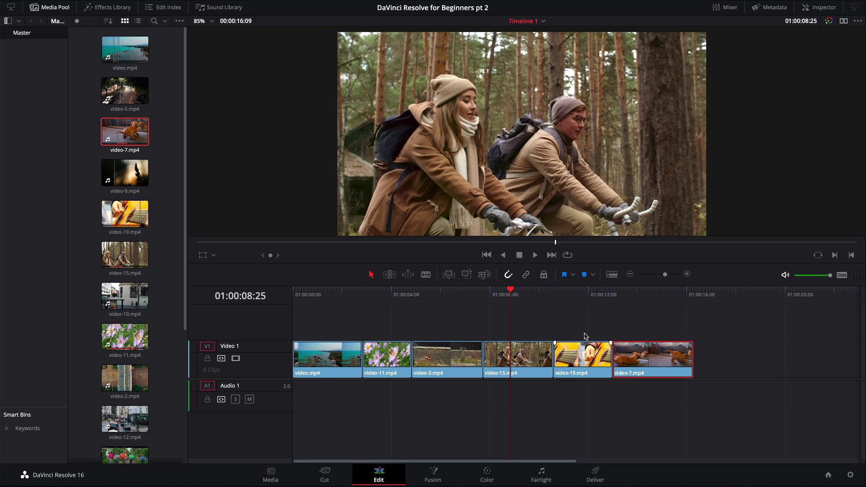
# Step: Move the playhead to the cut between video-11.mp4 and video-3.mp4 at 01:00:04:25
pyautogui.moveTo(329, 299); pyautogui.dragTo(377, 321)
pyautogui.click(427, 327)
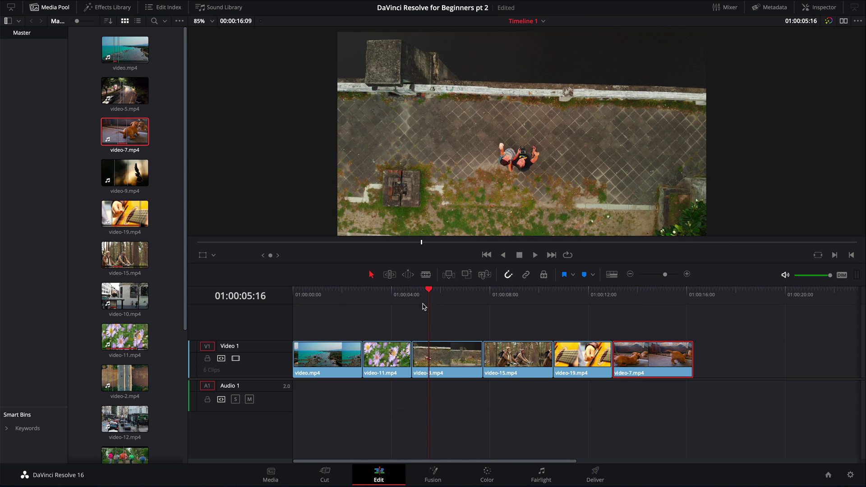
pyautogui.moveTo(421, 305); pyautogui.dragTo(411, 305)
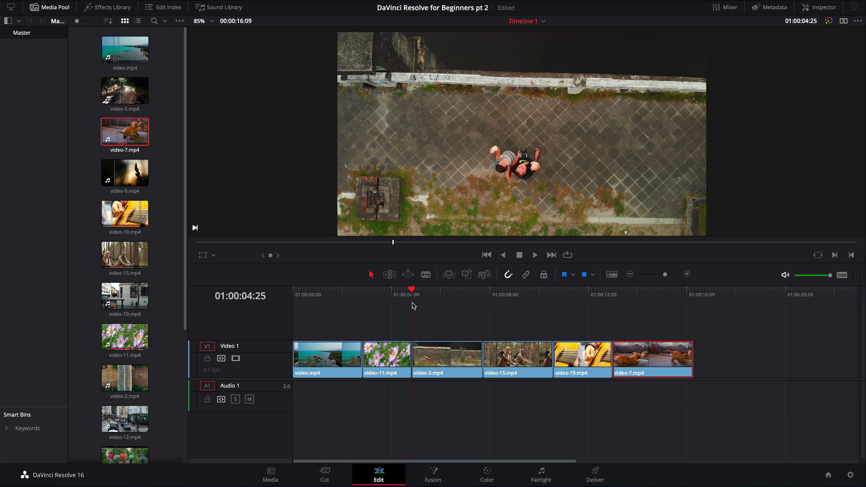
# Step: Shift the last four clips to open a gap after video-11.mp4, place video-2.mp4 in it, and undo the placement
pyautogui.moveTo(711, 320); pyautogui.dragTo(428, 388)
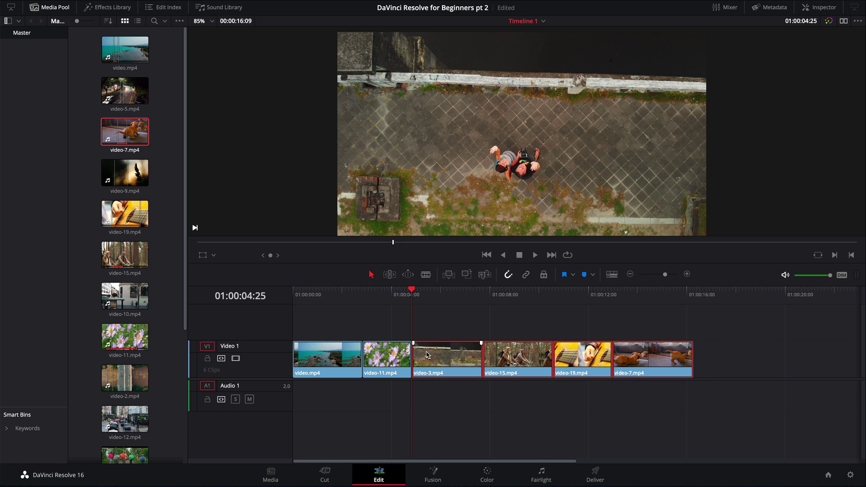
pyautogui.moveTo(427, 354); pyautogui.dragTo(583, 355)
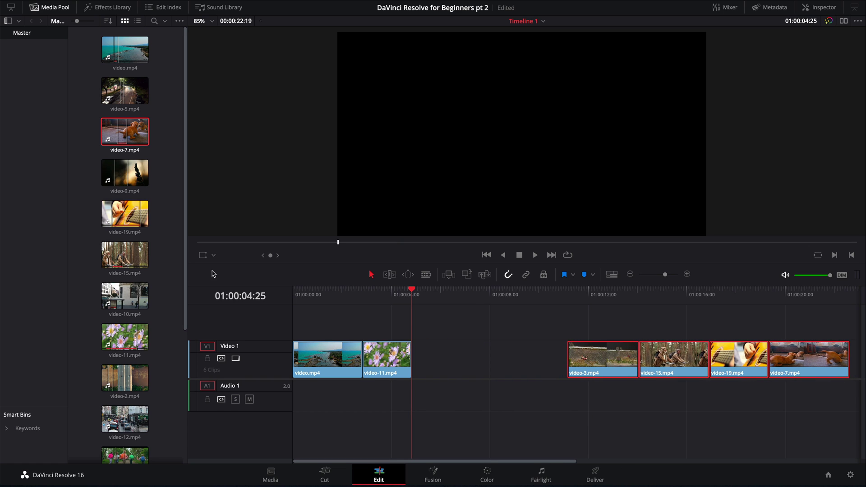
pyautogui.click(124, 377)
pyautogui.moveTo(117, 378); pyautogui.dragTo(436, 358)
pyautogui.click(518, 360)
pyautogui.press('Delete')
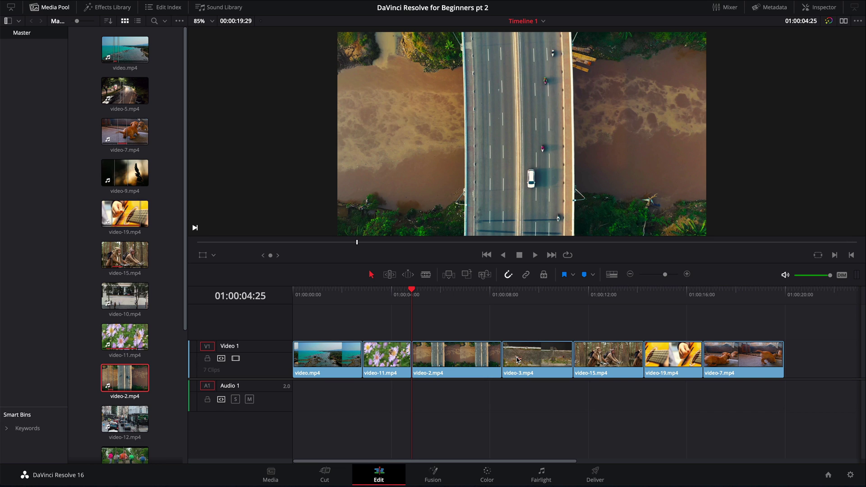
pyautogui.press('Delete')
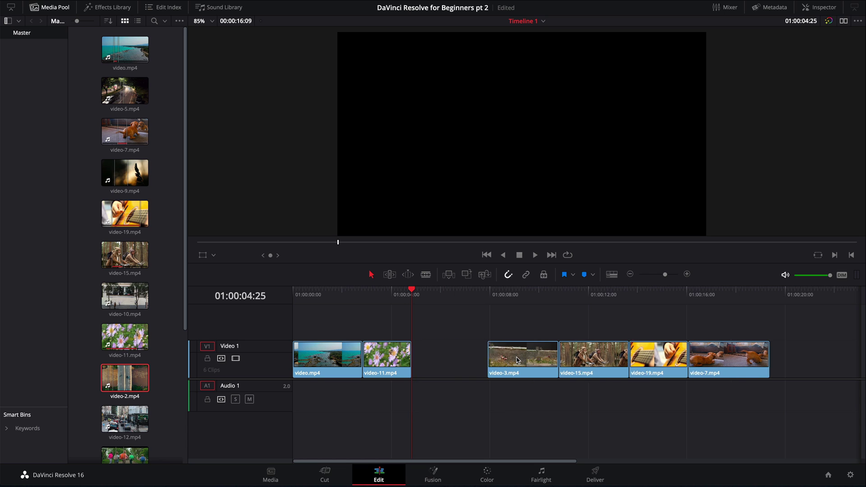
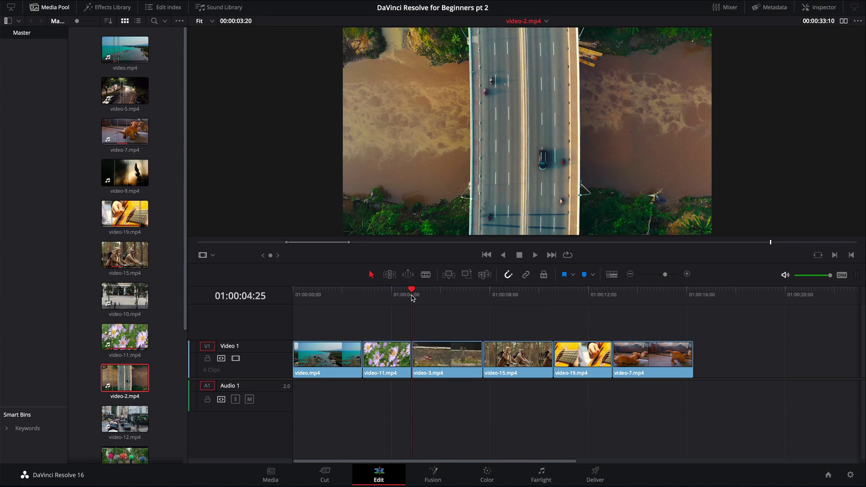
# Step: Insert video-2.mp4 from the source viewer at the playhead and delete its audio from Audio 1
pyautogui.doubleClick(130, 375)
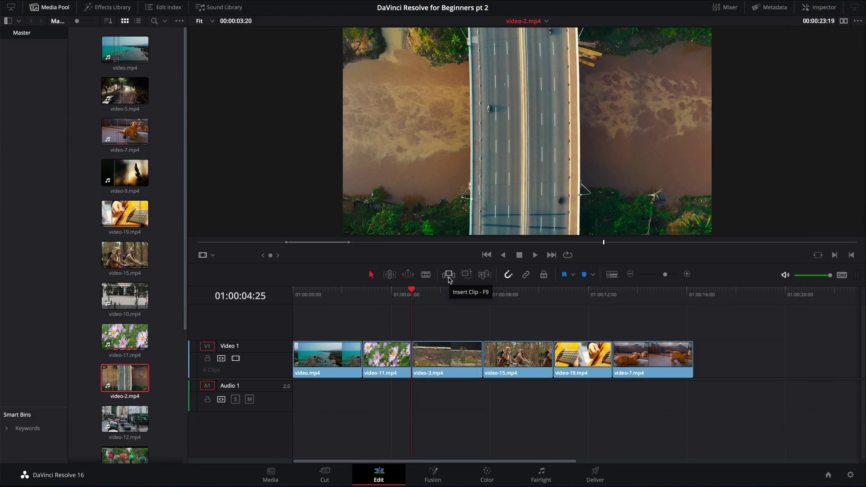
pyautogui.click(469, 168)
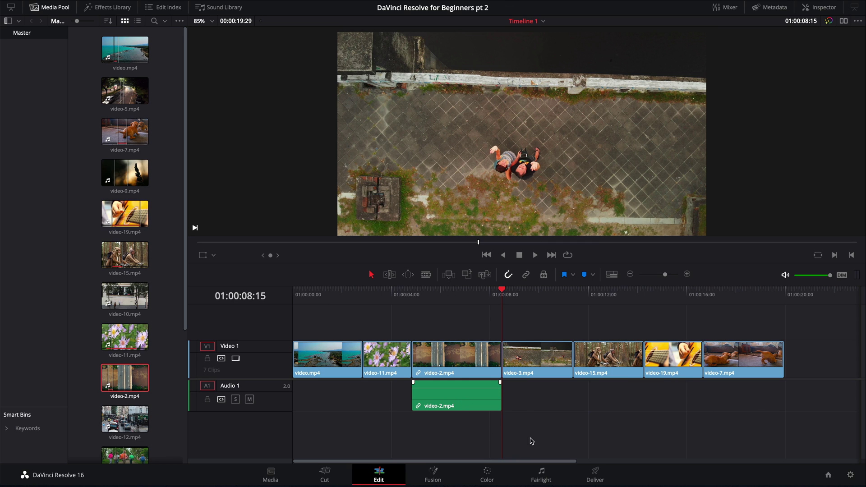
pyautogui.moveTo(532, 441); pyautogui.dragTo(446, 393)
pyautogui.press('Delete')
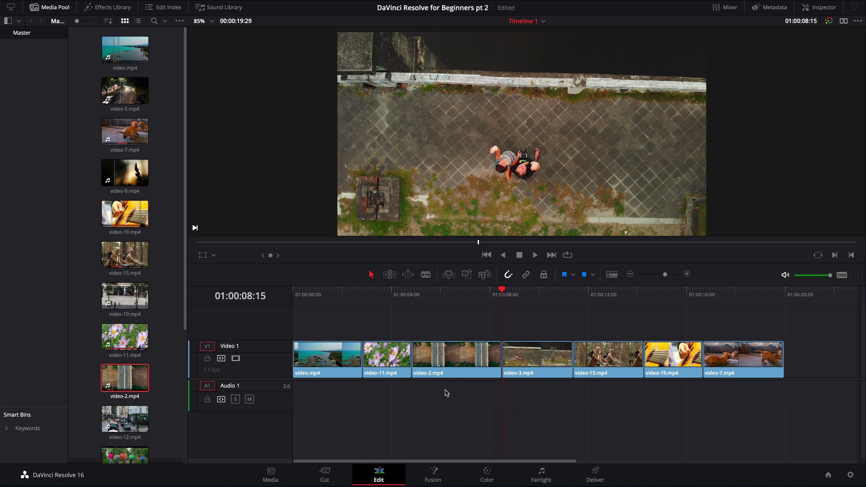
# Step: Undo the audio deletion and the insertion of video-2.mp4
pyautogui.hotkey('ctrl', 'z')
pyautogui.click(446, 393)
pyautogui.press('Delete')
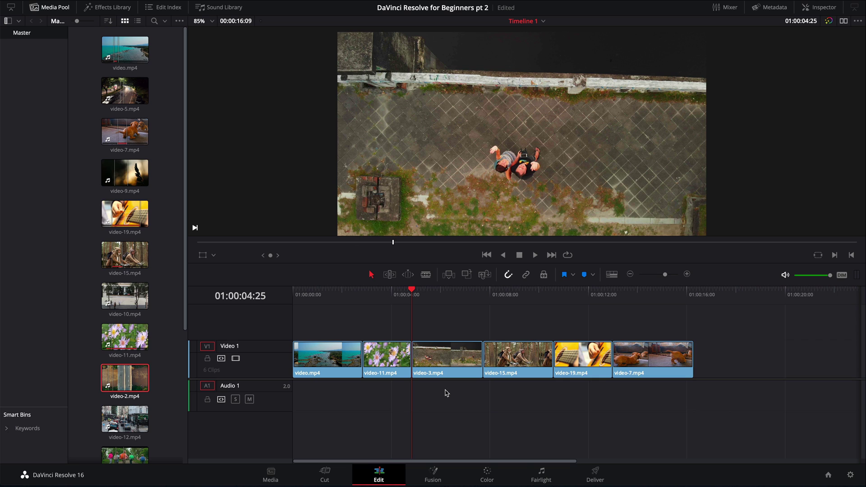
pyautogui.hotkey('ctrl', 's')
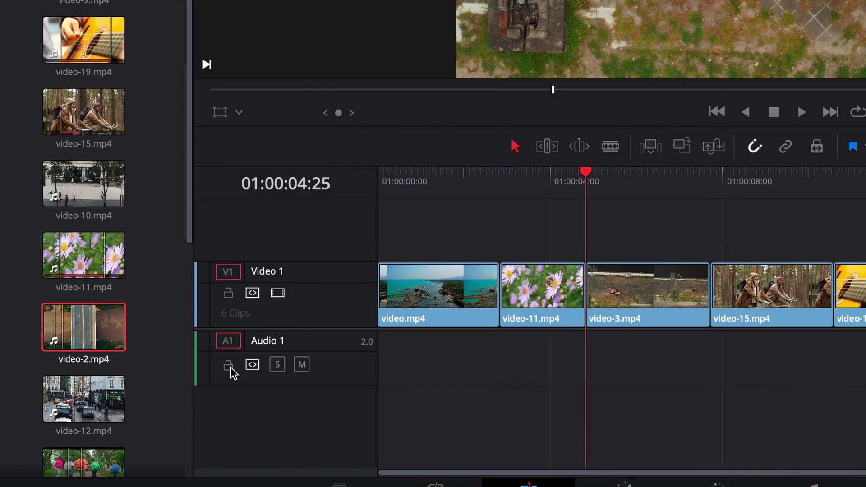
# Step: Insert only the video of video-2.mp4 at the playhead, locking Audio 1 for the insert and unlocking it again
pyautogui.click(229, 365)
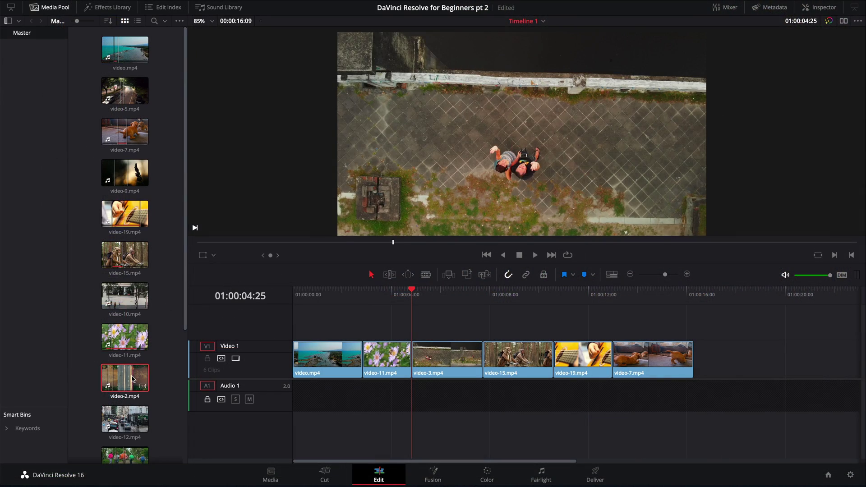
pyautogui.click(84, 327)
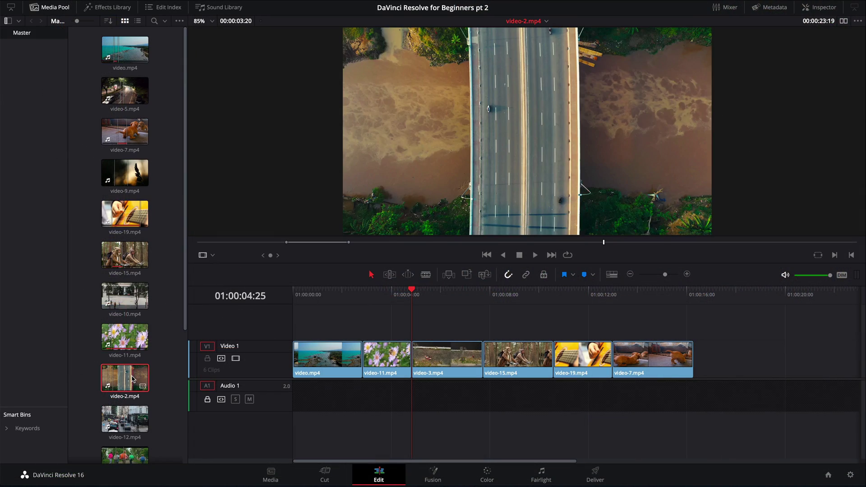
pyautogui.click(448, 275)
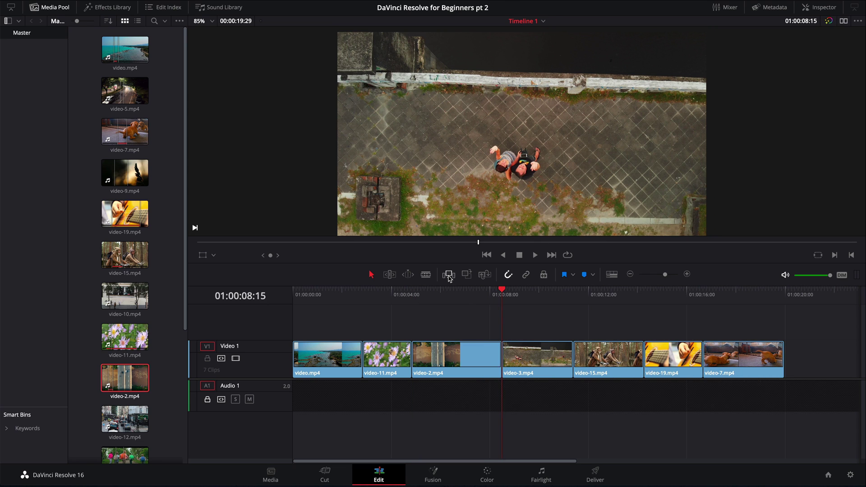
pyautogui.hotkey('ctrl', 's')
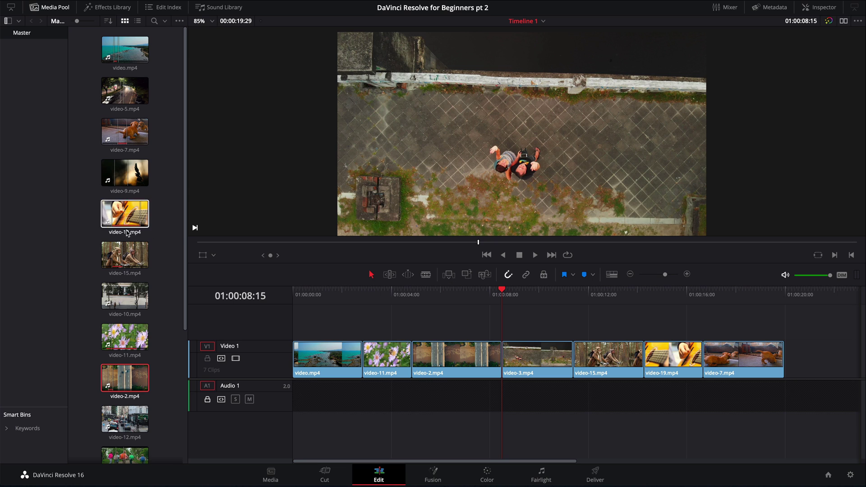
pyautogui.click(207, 400)
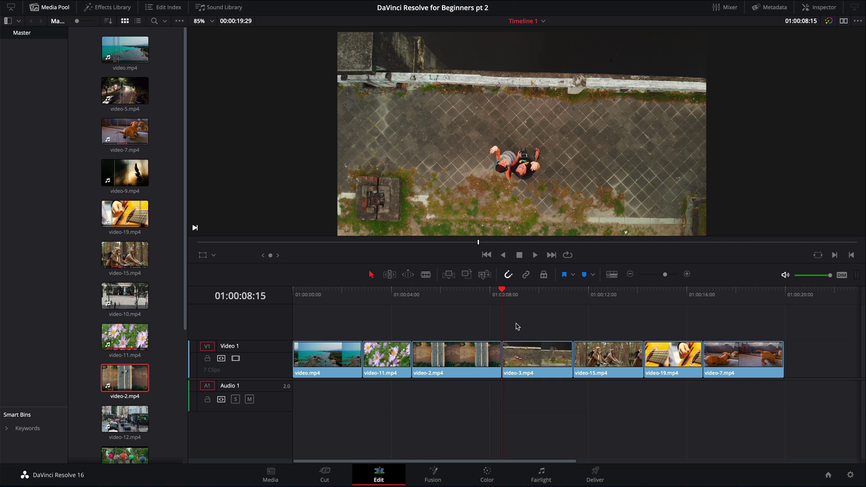
# Step: Review the sequence from video-2.mp4 onward by scrubbing the playhead to the end of the last clip
pyautogui.moveTo(516, 325); pyautogui.dragTo(764, 366)
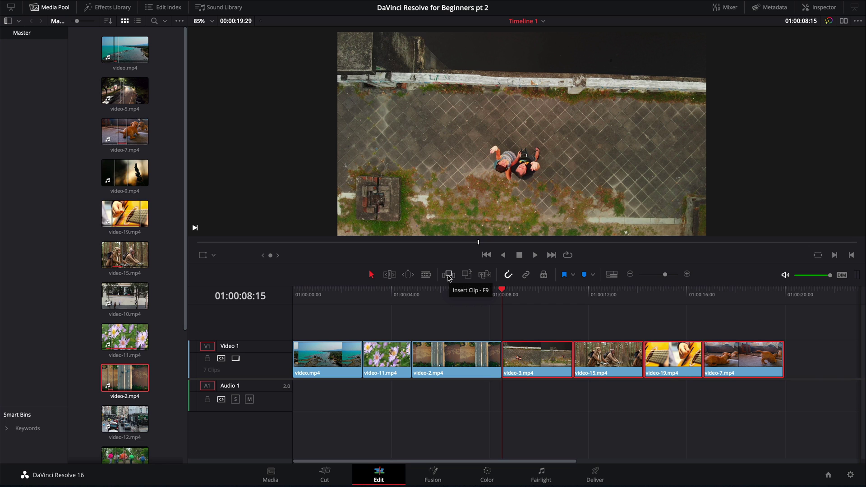
pyautogui.click(463, 293)
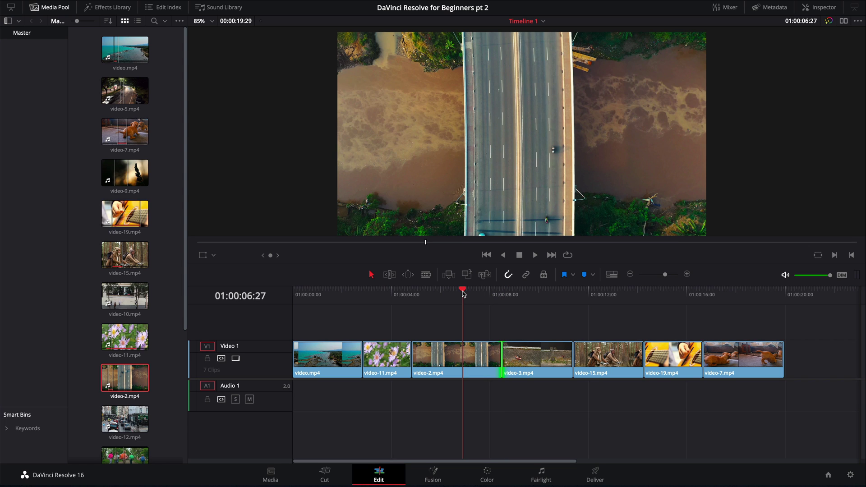
pyautogui.moveTo(382, 293); pyautogui.dragTo(784, 298)
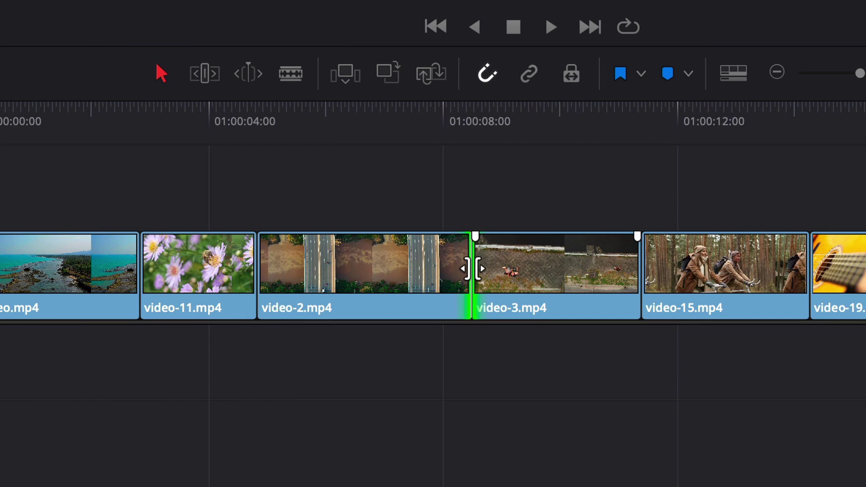
# Step: Roll the edit point between video-2.mp4 and video-3.mp4 slightly earlier, undoing the last adjustment
pyautogui.moveTo(471, 269); pyautogui.dragTo(424, 256)
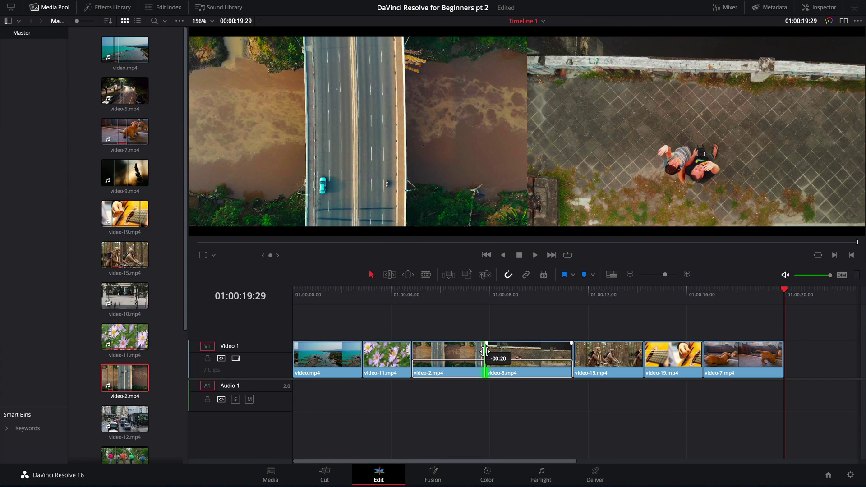
pyautogui.moveTo(485, 351); pyautogui.dragTo(498, 355)
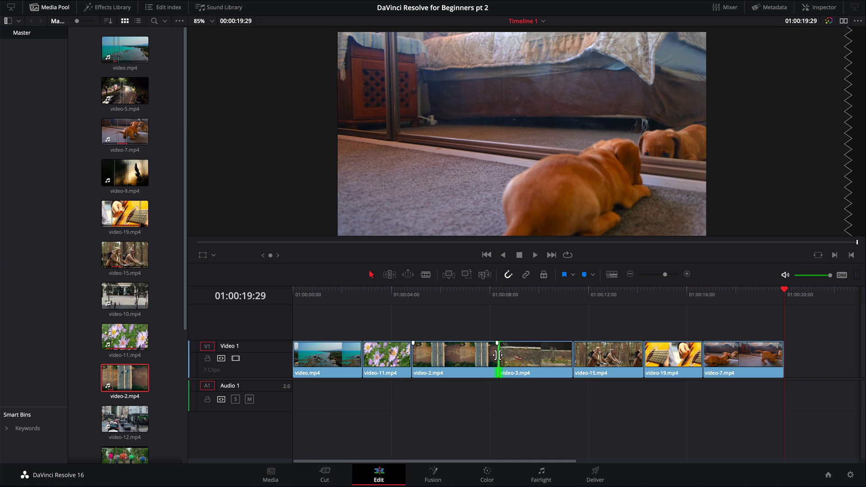
pyautogui.moveTo(498, 355); pyautogui.dragTo(493, 354)
pyautogui.hotkey('ctrl', 'z')
# Step: Scrub the playhead from video-2.mp4 to 01:00:12:08 inside video-15.mp4
pyautogui.click(475, 297)
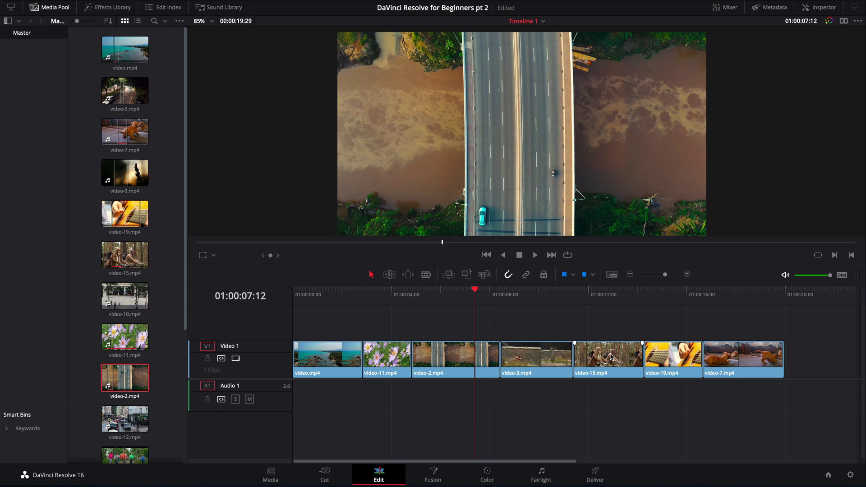
pyautogui.moveTo(463, 291); pyautogui.dragTo(596, 301)
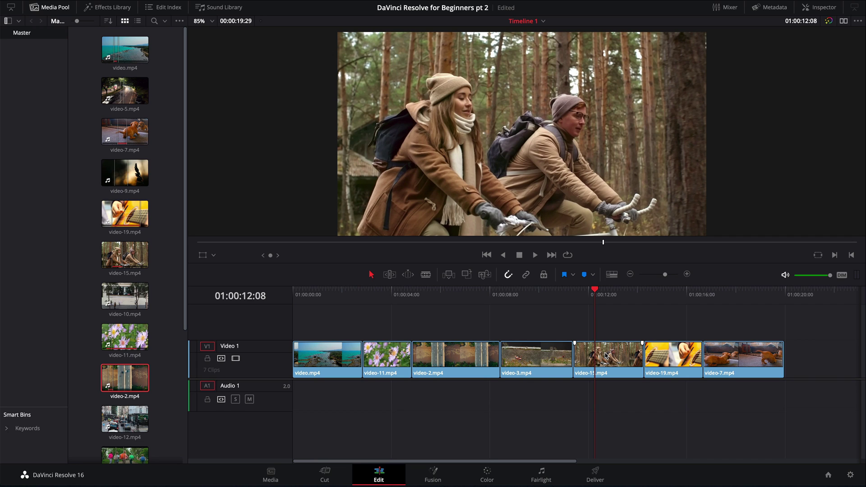
# Step: Switch to Trim Edit Mode and try ripple-trimming the end of video-3.mp4, undo that trim and save the project
pyautogui.click(391, 276)
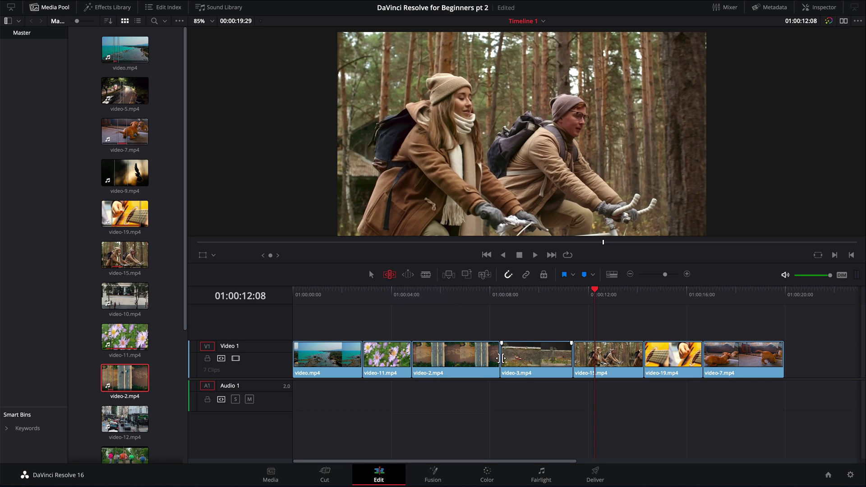
pyautogui.click(570, 354)
pyautogui.moveTo(569, 354); pyautogui.dragTo(585, 353)
pyautogui.hotkey('ctrl', 'z')
pyautogui.hotkey('ctrl', 's')
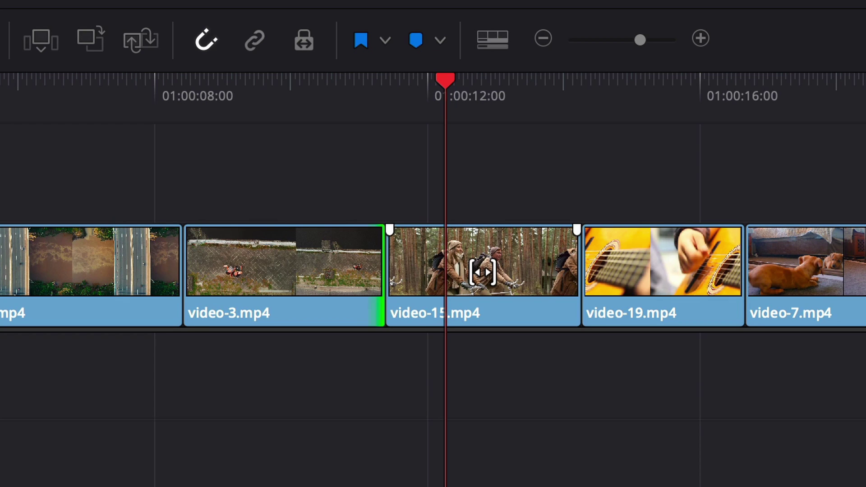
# Step: Slip the footage inside video-15.mp4 to show a different part of the shot without moving the clip
pyautogui.moveTo(482, 272); pyautogui.dragTo(417, 274)
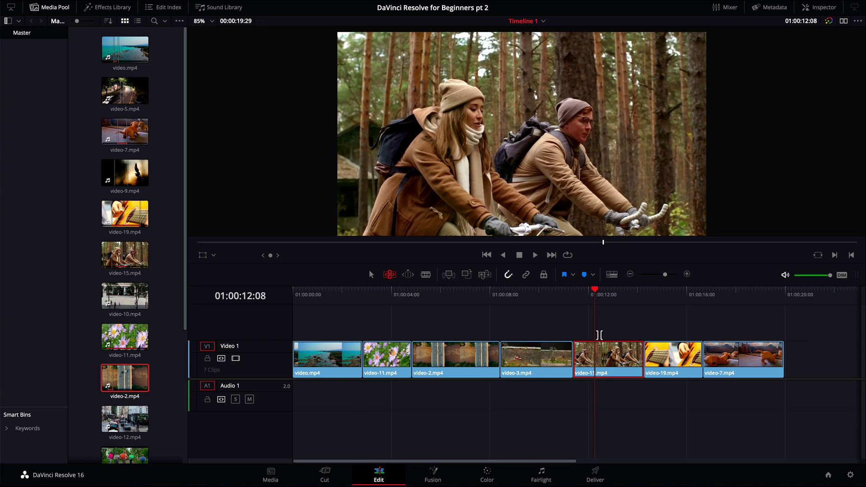
pyautogui.moveTo(604, 352)
pyautogui.mouseDown()
pyautogui.moveTo(619, 353)
pyautogui.moveTo(611, 353)
pyautogui.mouseUp()
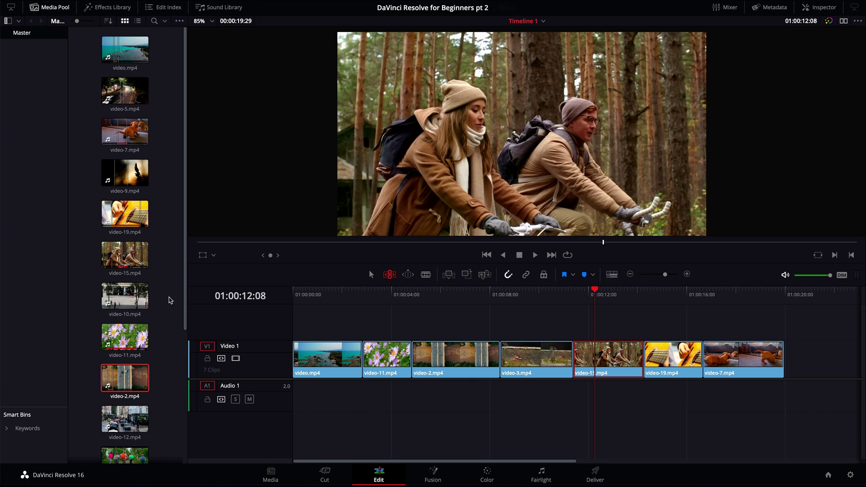
# Step: Preview free music tracks such as Whirlpool in the YouTube Audio Library
pyautogui.scroll(-5, 135, 300)
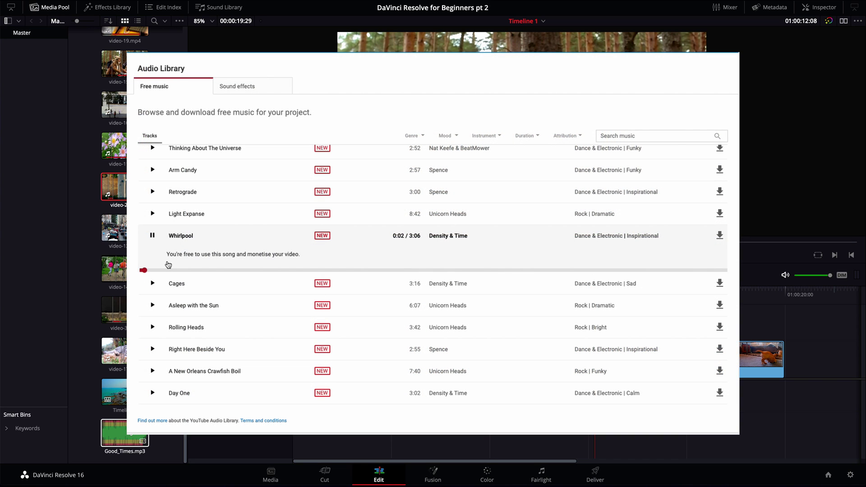
pyautogui.click(153, 236)
pyautogui.scroll(-3, 153, 241)
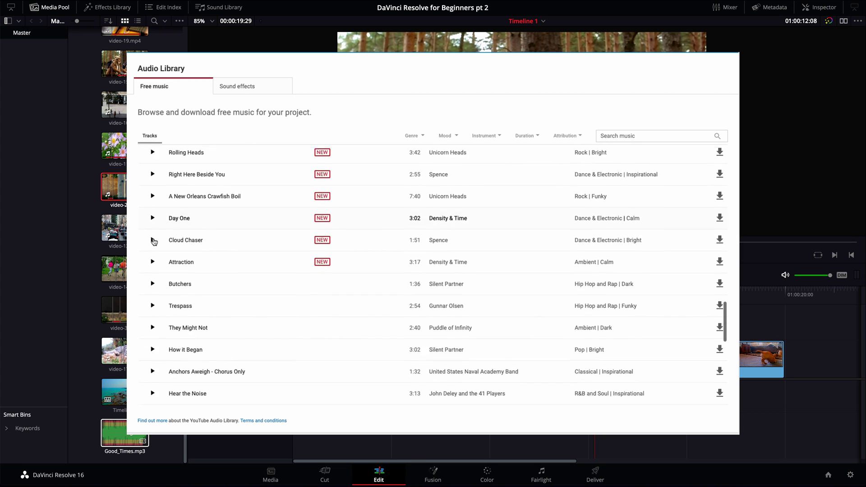
pyautogui.click(153, 224)
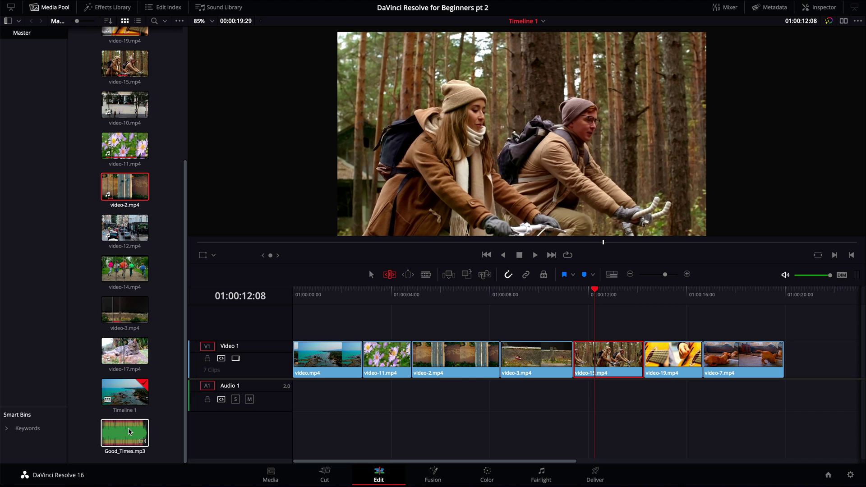
# Step: Place Good_Times.mp3 on Audio 1 from the start of the timeline and save the project
pyautogui.moveTo(130, 431); pyautogui.dragTo(300, 402)
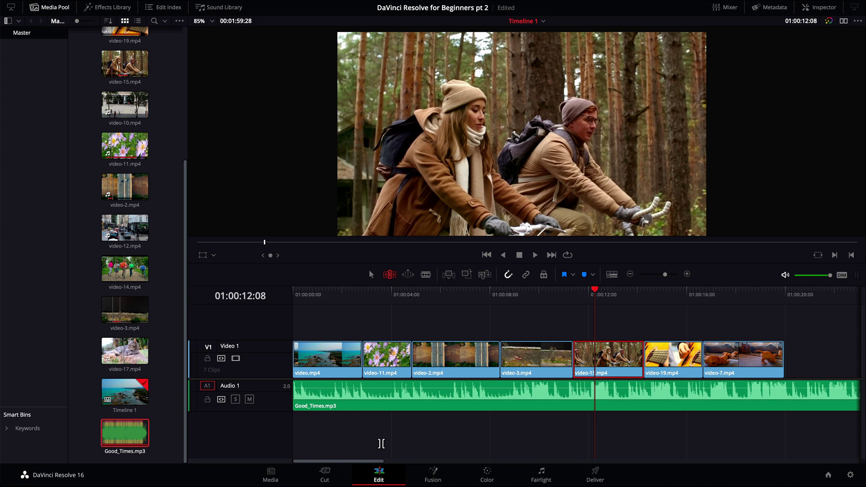
pyautogui.hotkey('ctrl', 's')
# Step: Split Good_Times.mp3 at 01:00:24:02 and delete the part after the cut, returning to Selection Mode
pyautogui.scroll(-6, 380, 443)
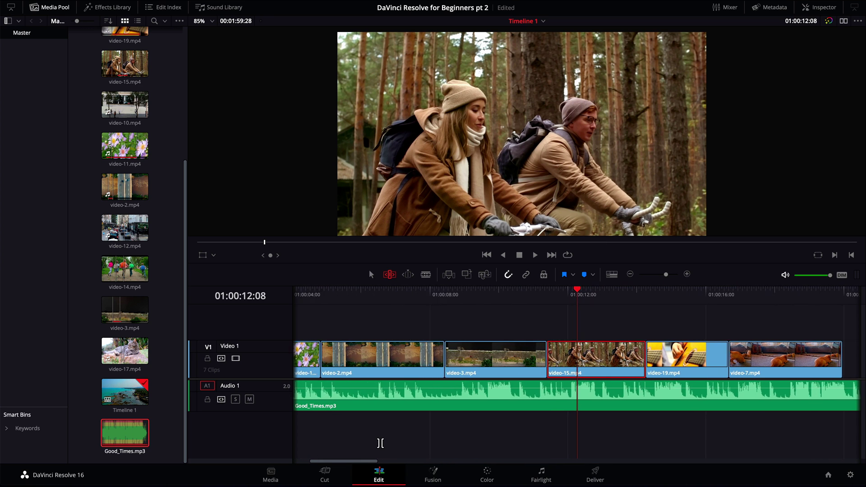
pyautogui.scroll(-2, 380, 443)
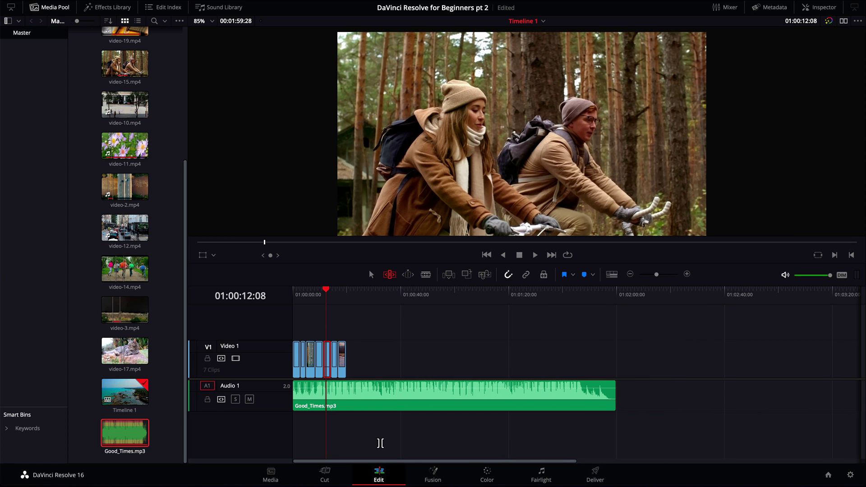
pyautogui.click(324, 290)
pyautogui.moveTo(325, 292); pyautogui.dragTo(358, 295)
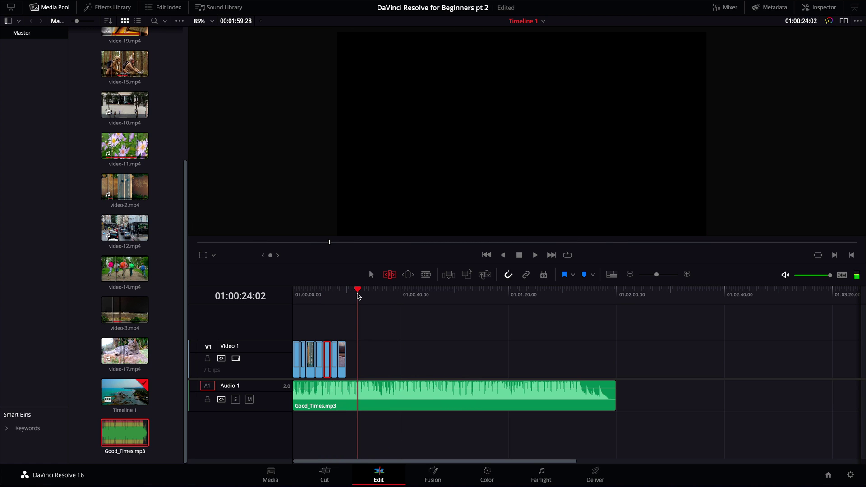
pyautogui.hotkey('ctrl', 'b')
pyautogui.click(375, 389)
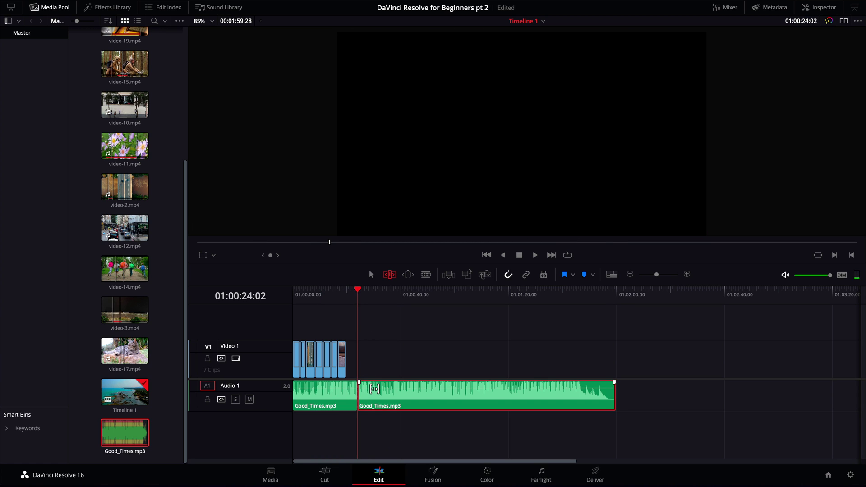
pyautogui.hotkey('ctrl', 's')
pyautogui.press('a')
pyautogui.press('Delete')
pyautogui.scroll(5, 375, 387)
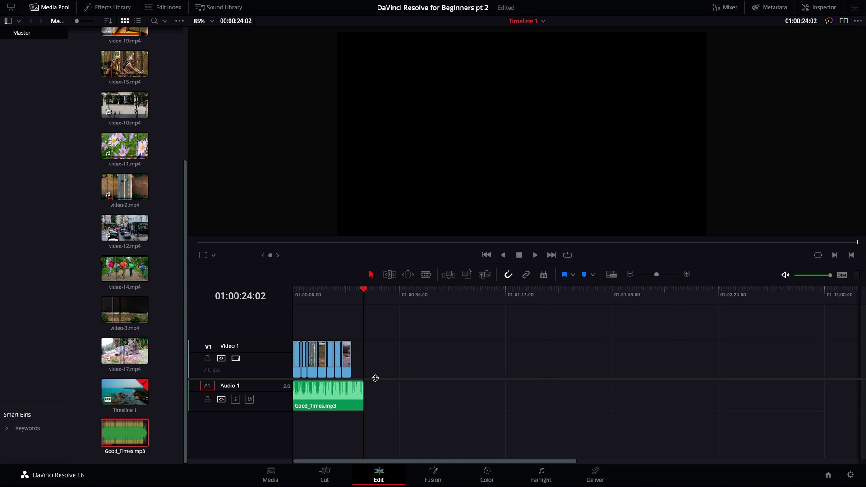
pyautogui.scroll(4, 375, 381)
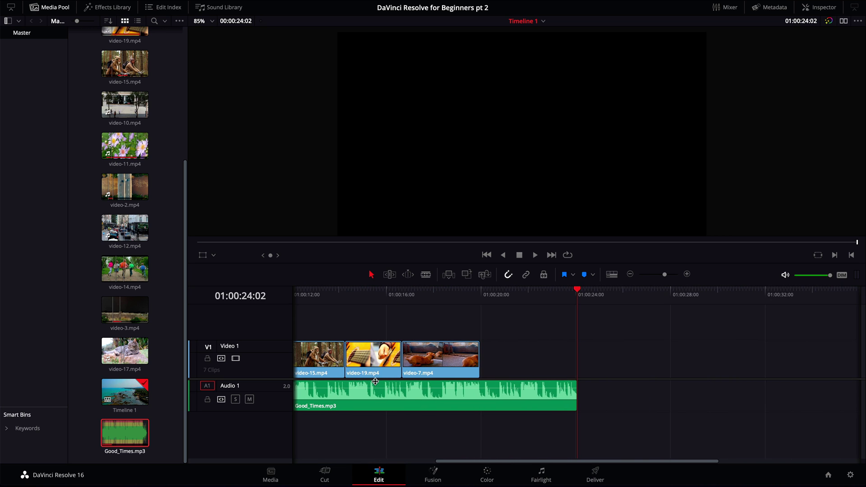
pyautogui.scroll(-2, 375, 382)
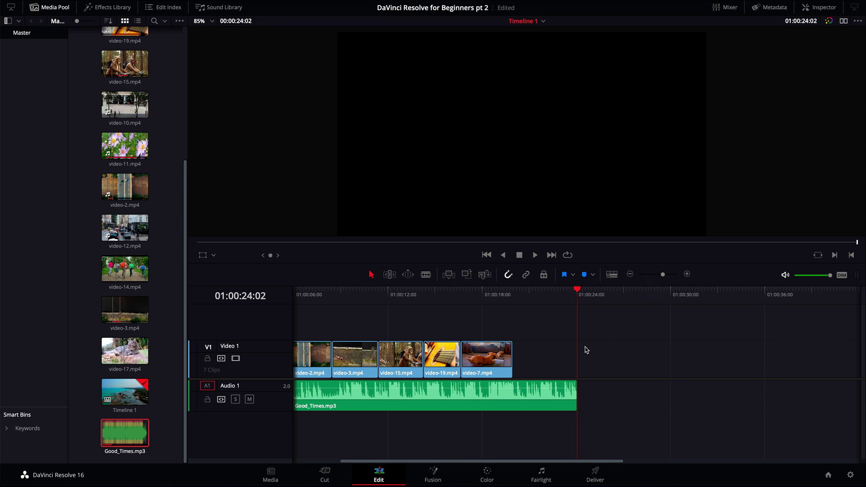
pyautogui.scroll(2, 586, 350)
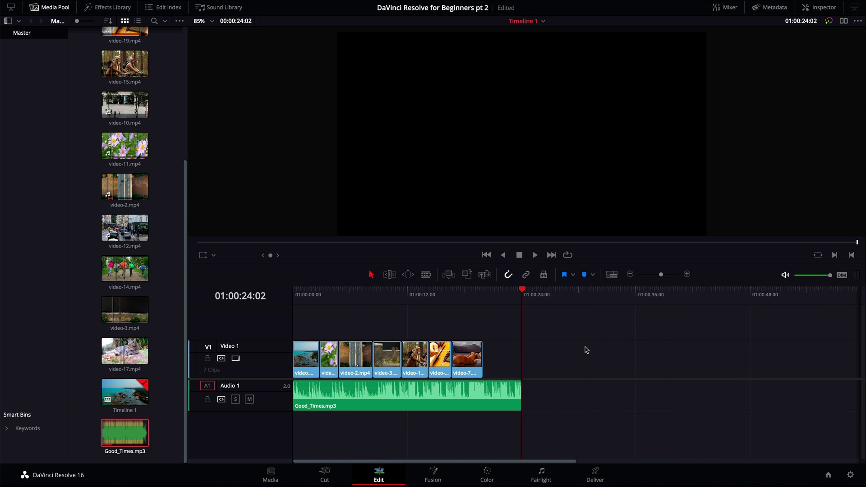
pyautogui.scroll(-5, 586, 350)
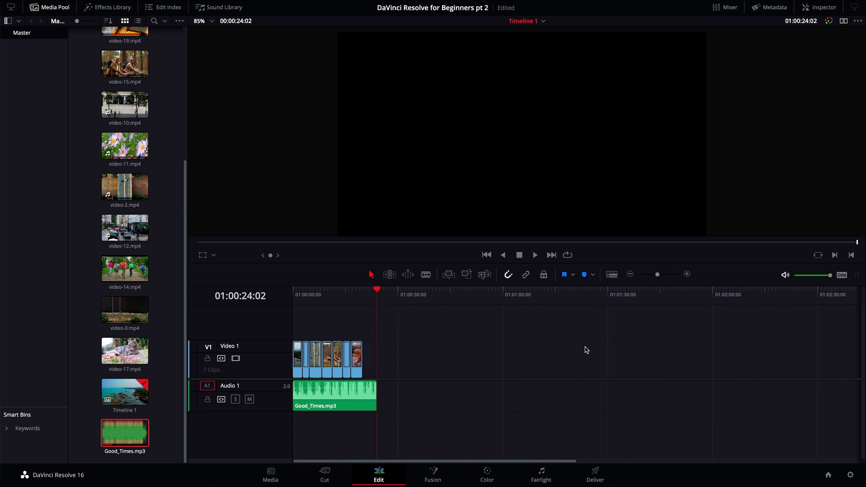
pyautogui.scroll(4, 586, 350)
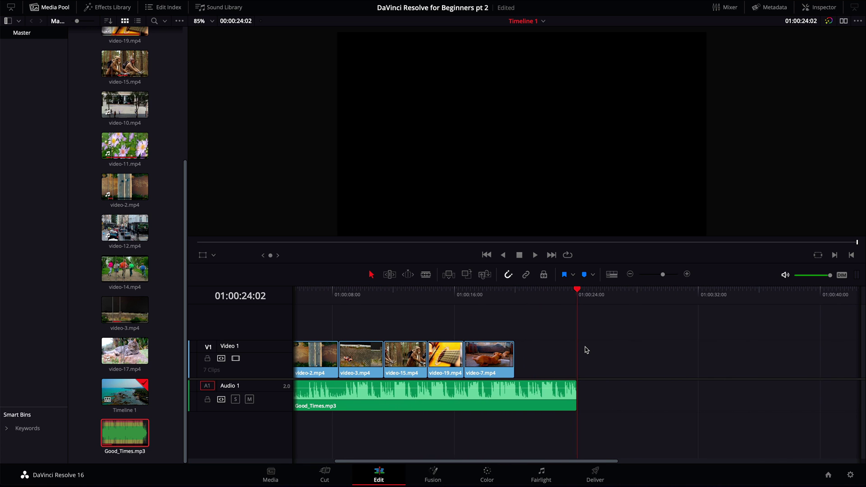
pyautogui.scroll(-4, 586, 349)
pyautogui.scroll(3, 586, 350)
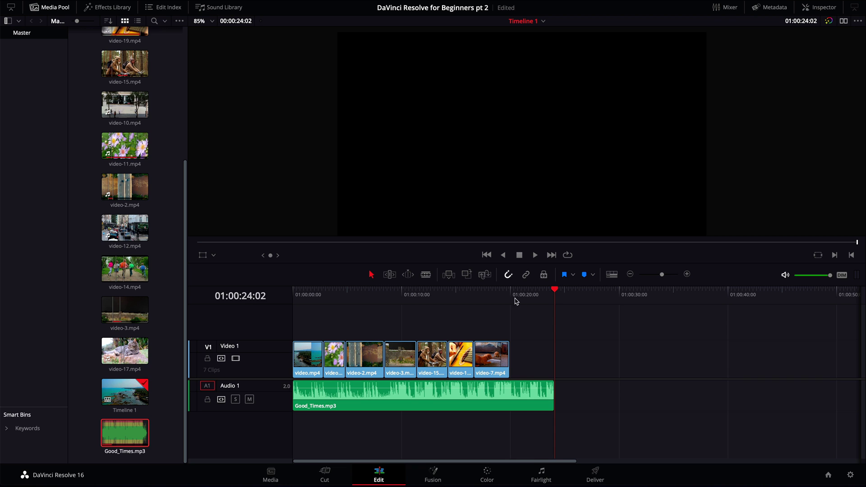
# Step: Play the sequence with its music from the beginning to 01:00:09:26, raising the system volume
pyautogui.click(473, 293)
pyautogui.press('Home')
pyautogui.press('space')
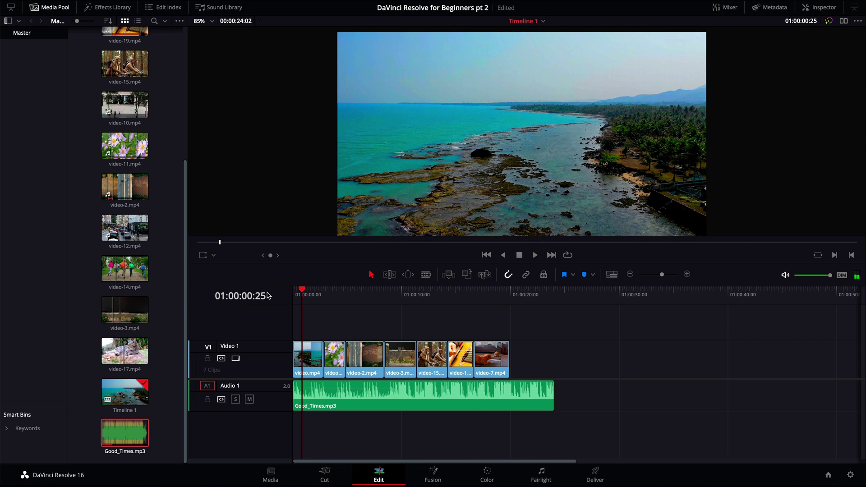
pyautogui.press('XF86AudioRaiseVolume')
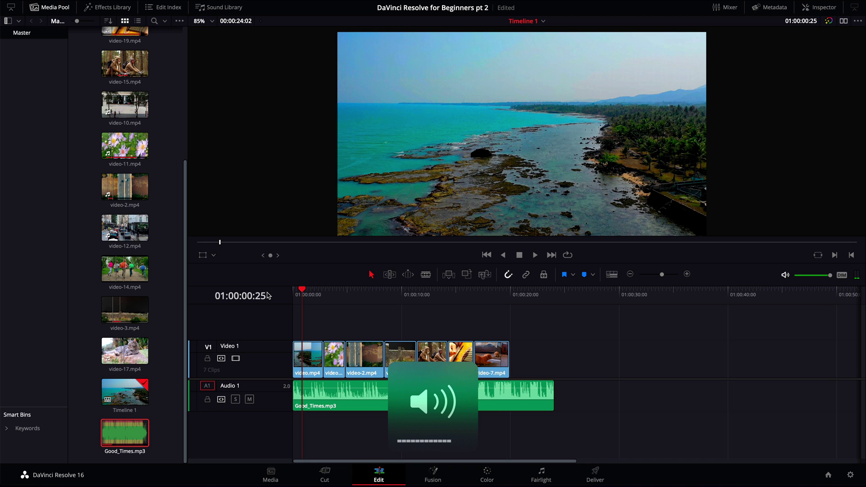
pyautogui.press('Home')
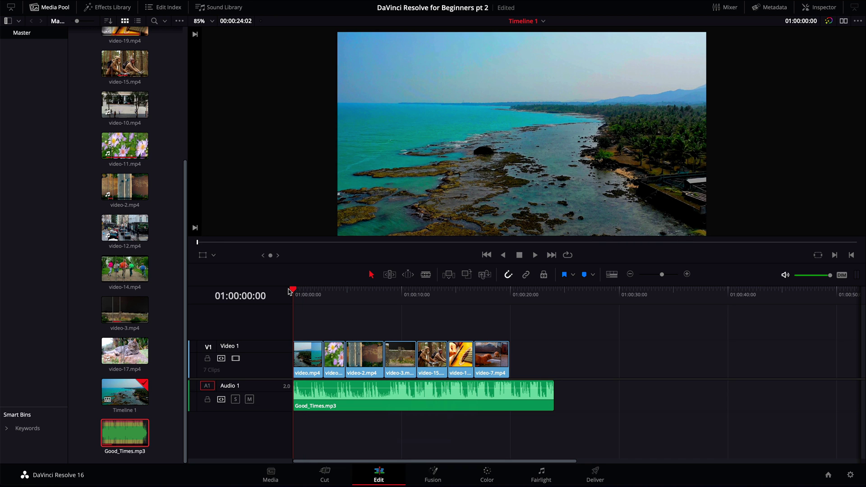
pyautogui.press('space')
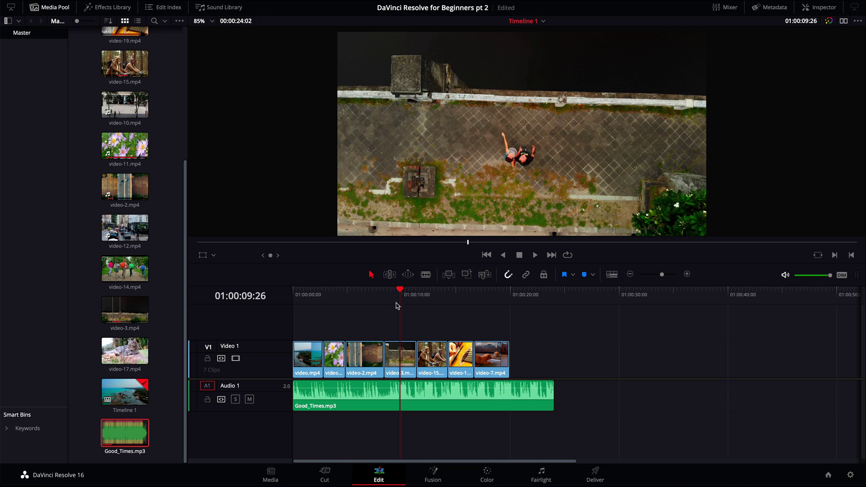
# Step: Shift all Video 1 clips together so video.mp4 starts at about 01:00:00:27, and play the opening to 01:00:01:16
pyautogui.moveTo(523, 324); pyautogui.dragTo(321, 355)
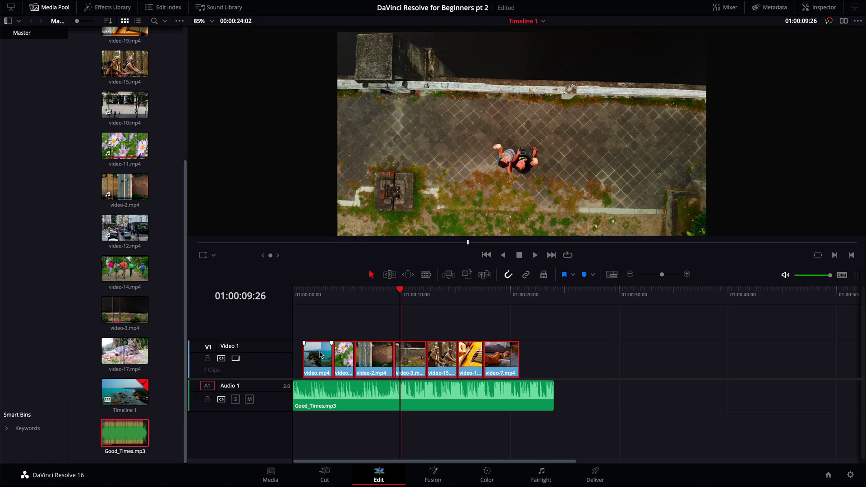
pyautogui.scroll(6, 321, 355)
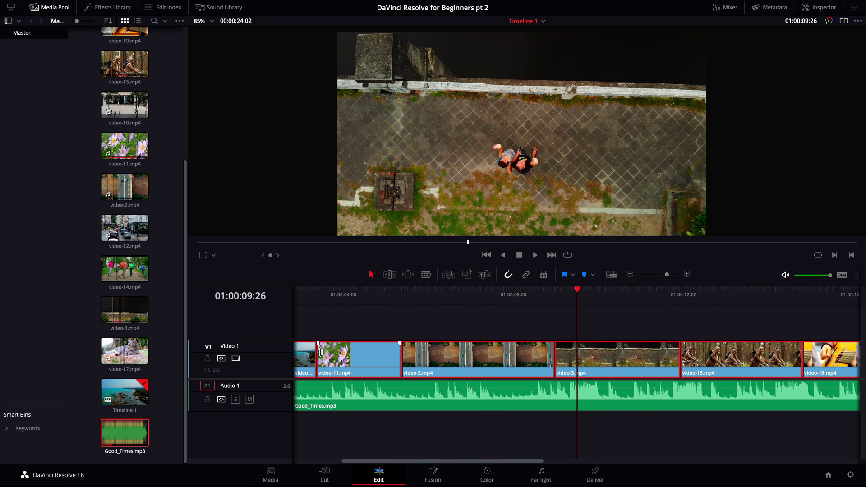
pyautogui.moveTo(299, 295); pyautogui.dragTo(327, 294)
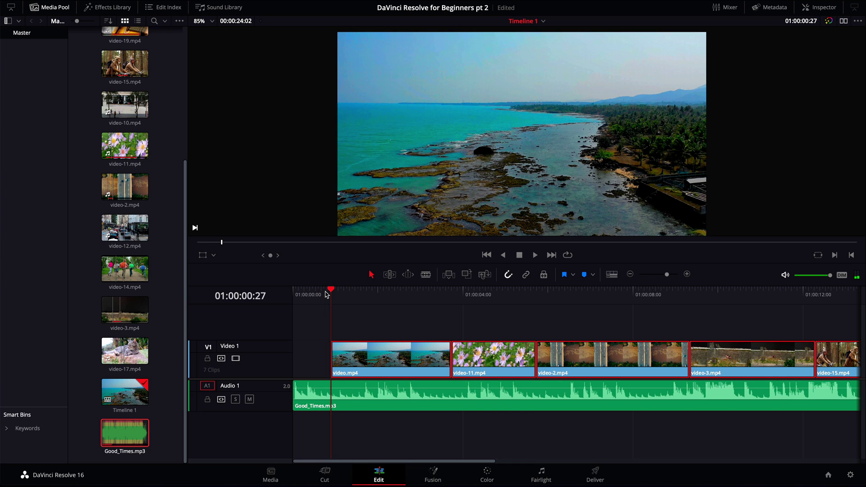
pyautogui.moveTo(328, 291); pyautogui.dragTo(292, 291)
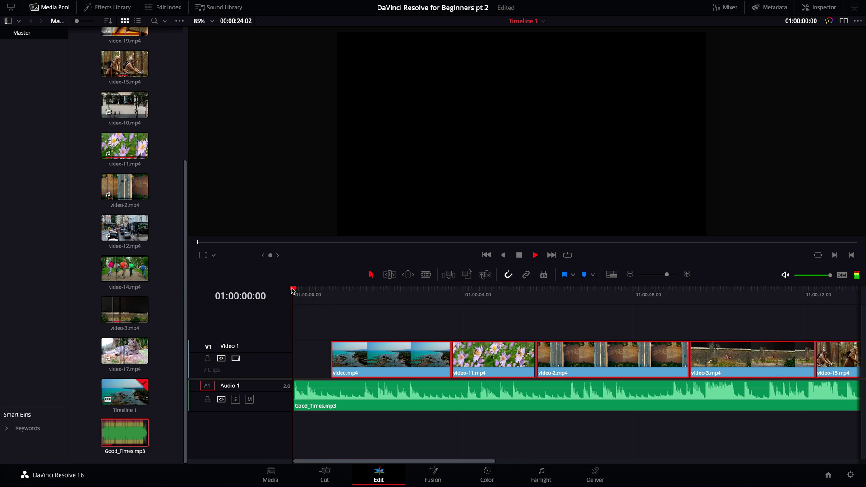
pyautogui.press('space')
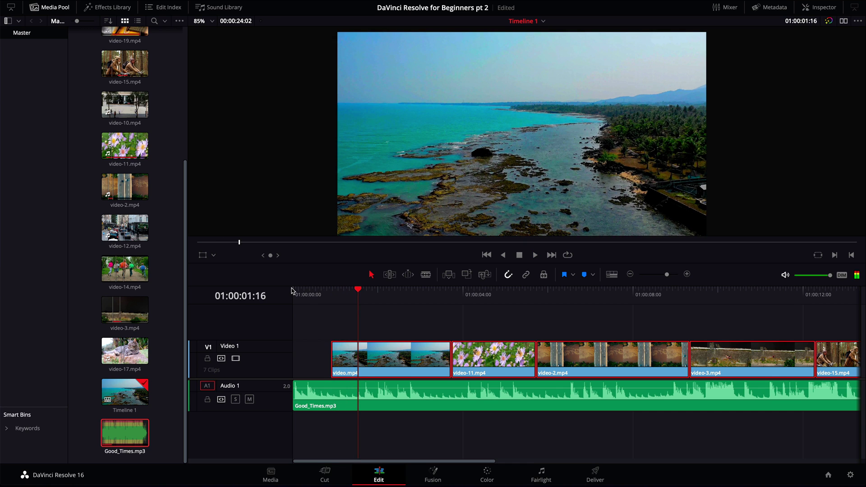
# Step: Add a fade-in of about 21 frames to video.mp4 and play it back from the timeline start
pyautogui.click(332, 343)
pyautogui.moveTo(333, 343); pyautogui.dragTo(358, 343)
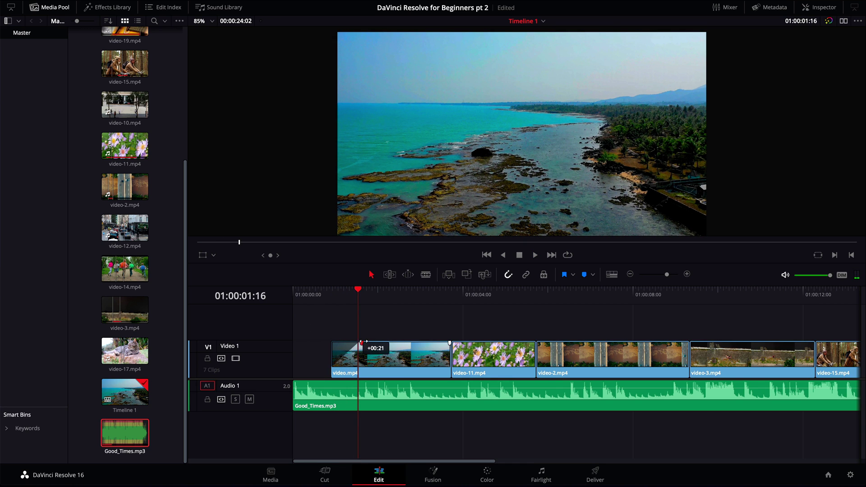
pyautogui.moveTo(358, 292); pyautogui.dragTo(278, 286)
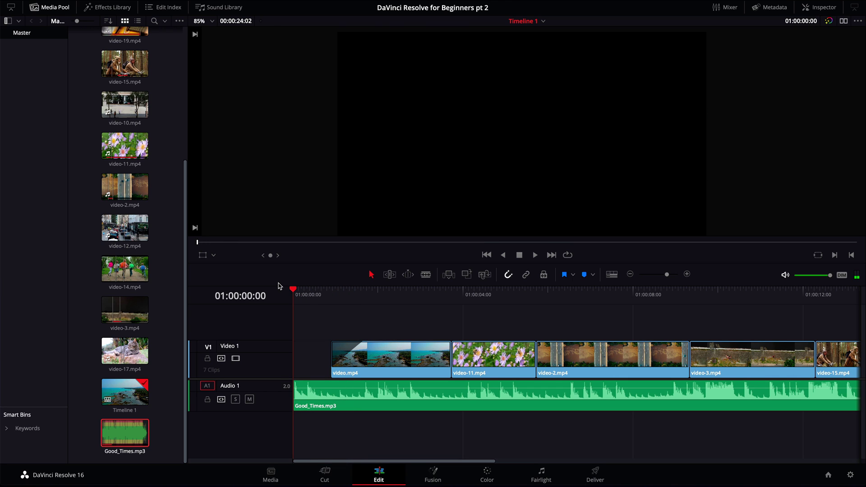
pyautogui.press('space')
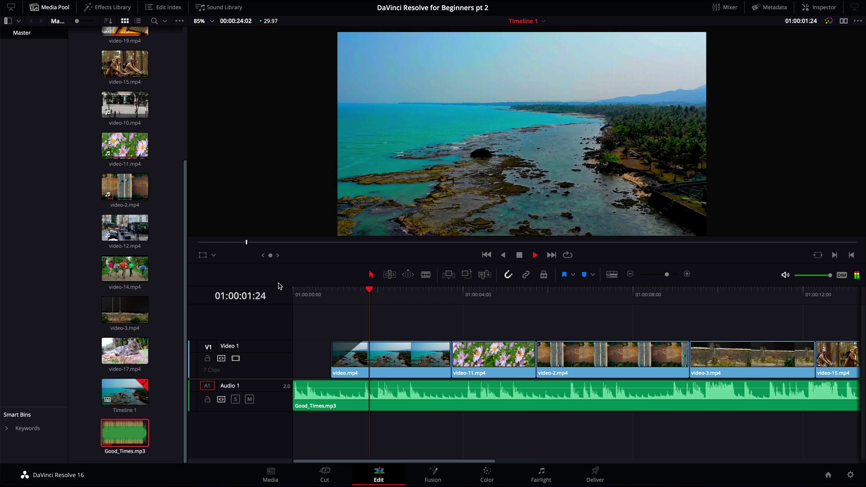
pyautogui.press('space')
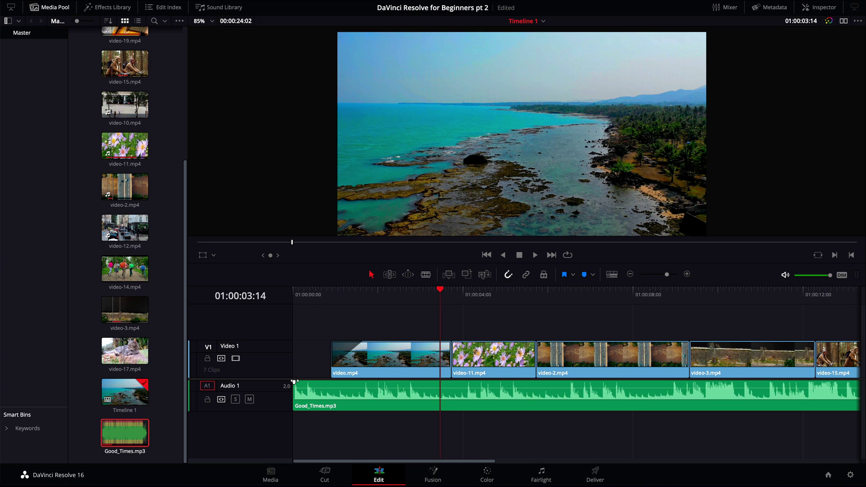
# Step: Add a short audio fade-in to the beginning of Good_Times.mp3 and play the opening from the start
pyautogui.moveTo(293, 381); pyautogui.dragTo(326, 379)
pyautogui.moveTo(339, 290); pyautogui.dragTo(288, 292)
pyautogui.press('space')
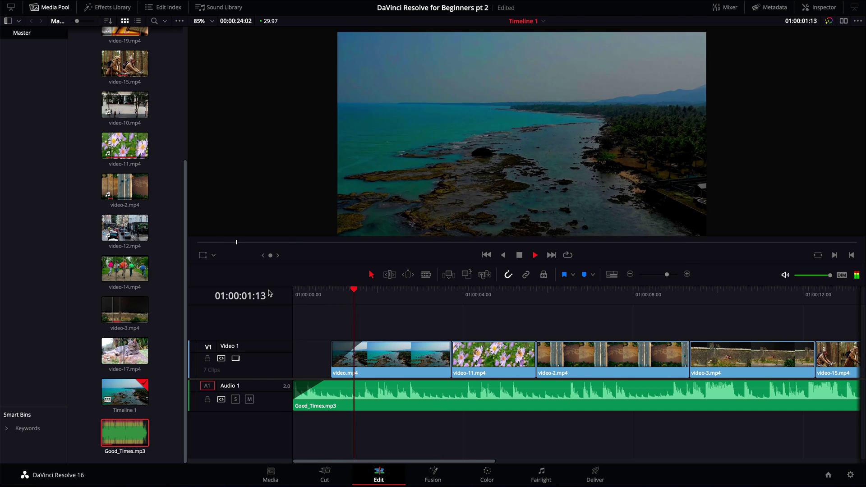
pyautogui.press('space')
pyautogui.press('Home')
pyautogui.press('space')
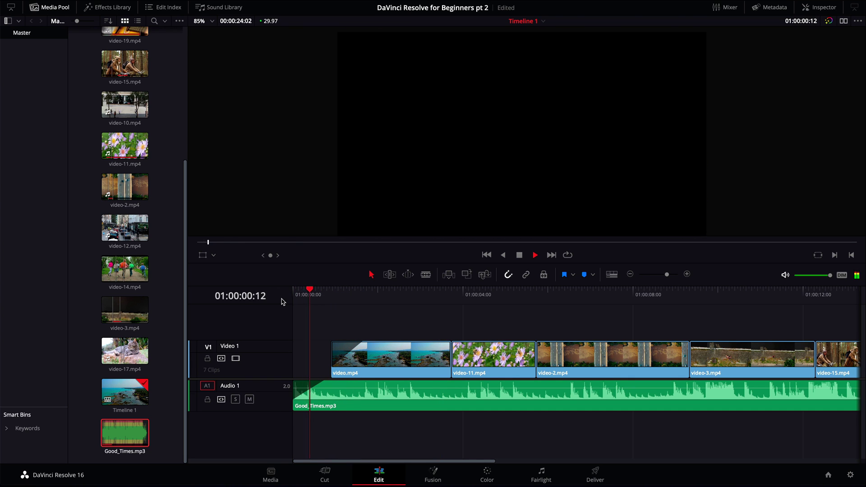
pyautogui.press('space')
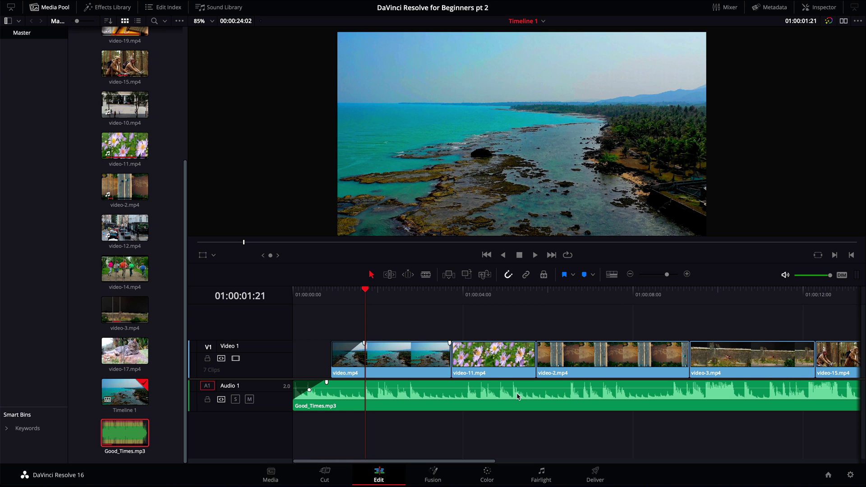
# Step: View the music on the Fairlight page, return to the Edit page, and increase the height of the Audio 1 track
pyautogui.click(548, 472)
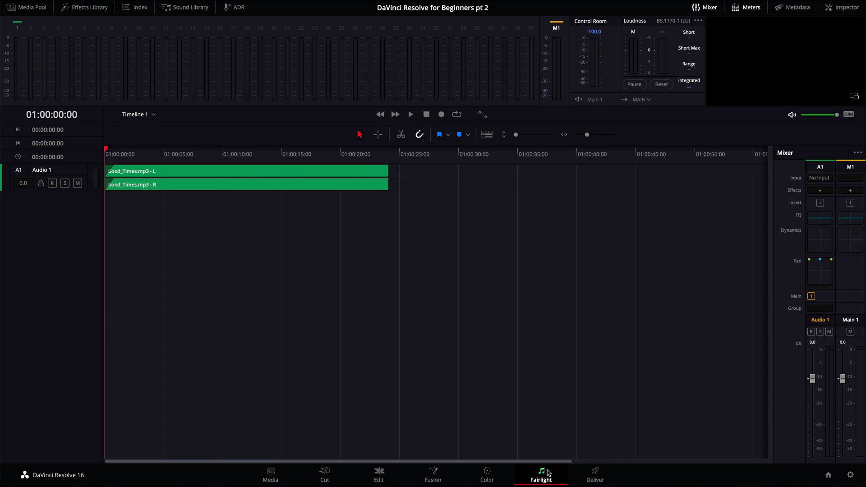
pyautogui.click(376, 474)
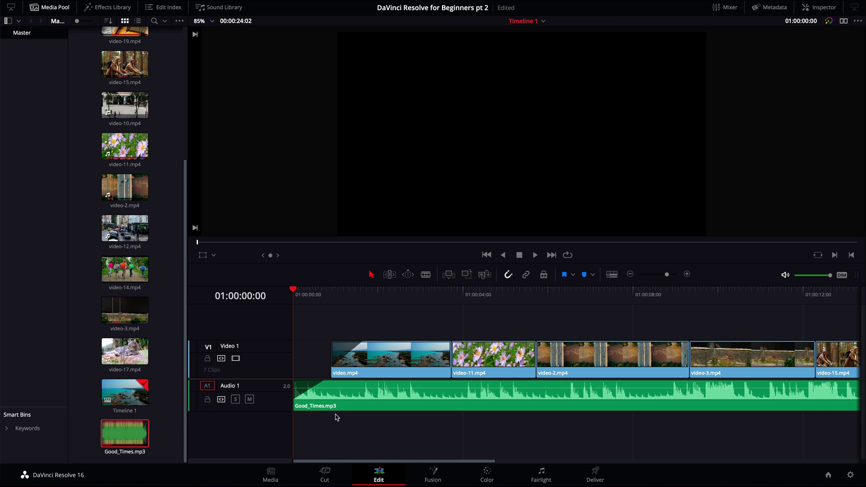
pyautogui.moveTo(281, 410); pyautogui.dragTo(282, 436)
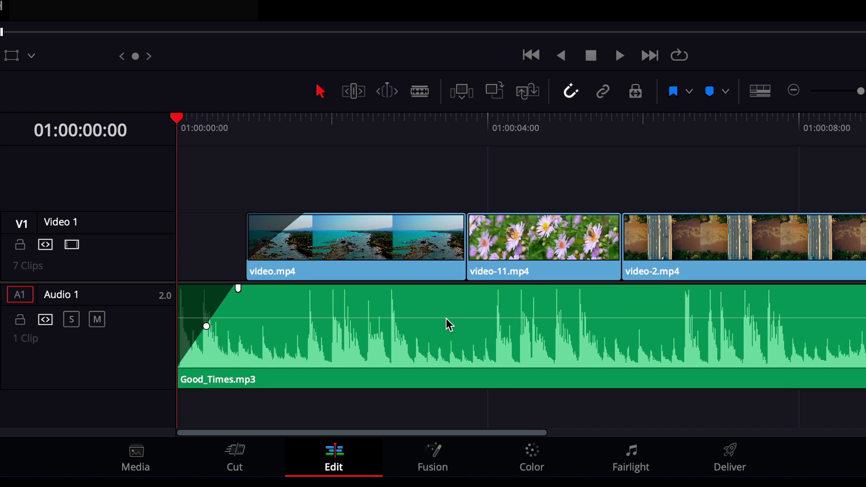
# Step: Lower the clip volume of Good_Times.mp3 well below its original level and play the opening to 01:00:03:25
pyautogui.moveTo(447, 318)
pyautogui.mouseDown()
pyautogui.moveTo(445, 305)
pyautogui.moveTo(442, 334)
pyautogui.moveTo(445, 311)
pyautogui.moveTo(443, 326)
pyautogui.mouseUp()
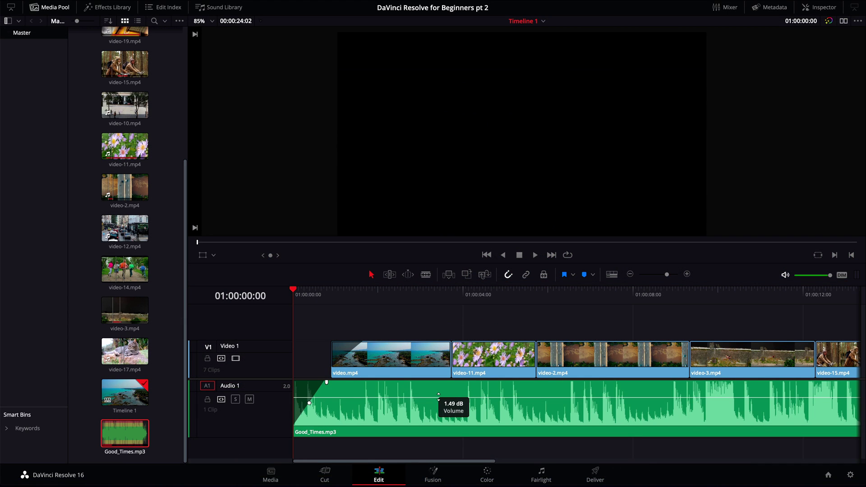
pyautogui.moveTo(442, 320); pyautogui.dragTo(442, 323)
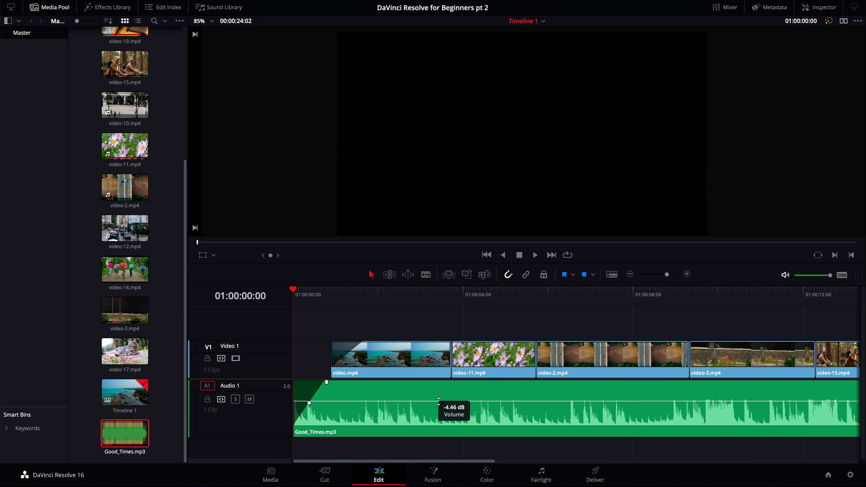
pyautogui.moveTo(438, 401); pyautogui.dragTo(438, 404)
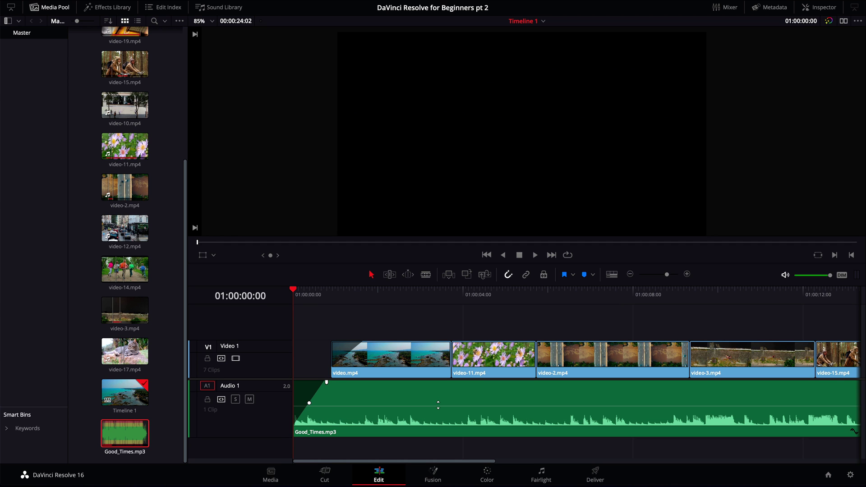
pyautogui.press('space')
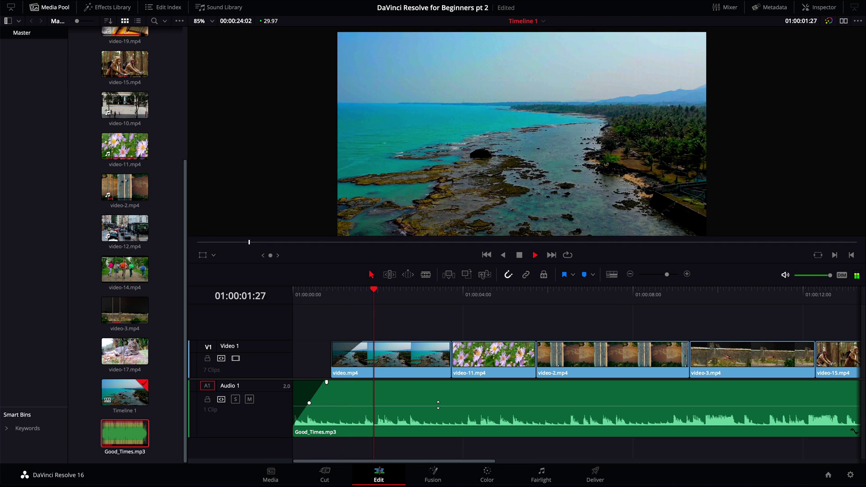
pyautogui.press('space')
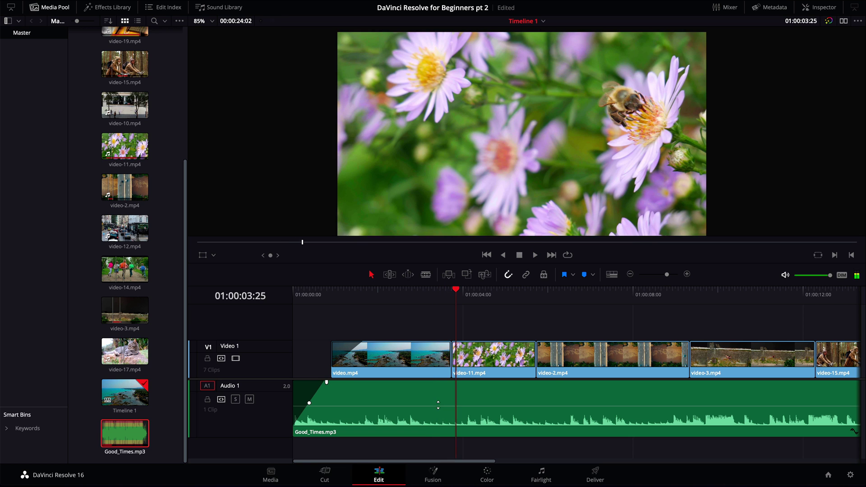
# Step: Raise the volume of Good_Times.mp3, play on to 01:00:05:08, and bring the clip level back to about -0.74 dB
pyautogui.moveTo(438, 406); pyautogui.dragTo(439, 392)
pyautogui.press('space')
pyautogui.press('space')
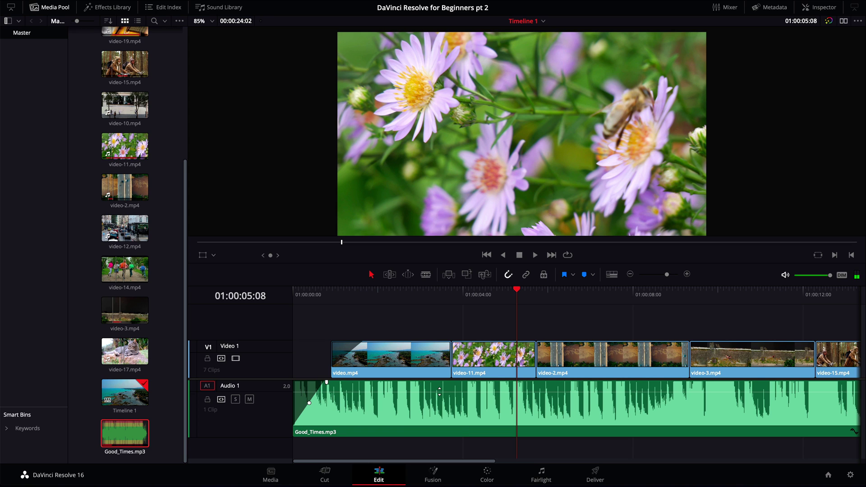
pyautogui.moveTo(439, 392); pyautogui.dragTo(440, 396)
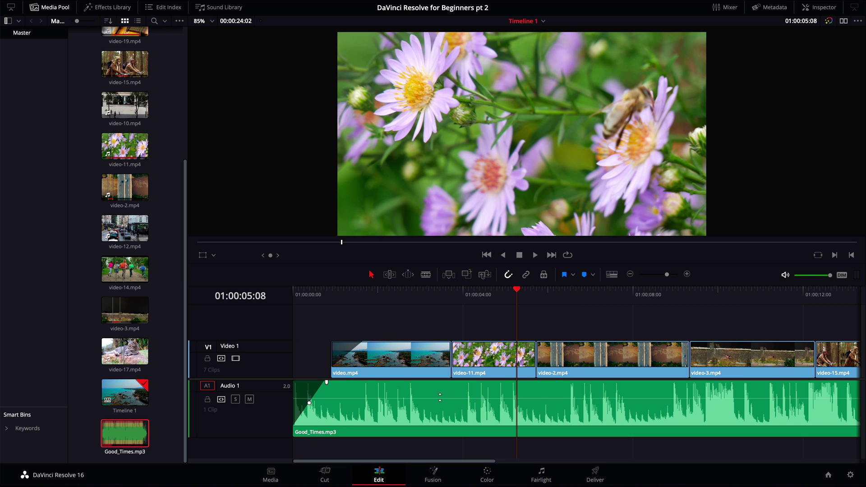
# Step: Try a fade-out on Good_Times.mp3 from the end of video-7.mp4 to the end of the music, play it, and undo it
pyautogui.hscroll(10, 558, 395)
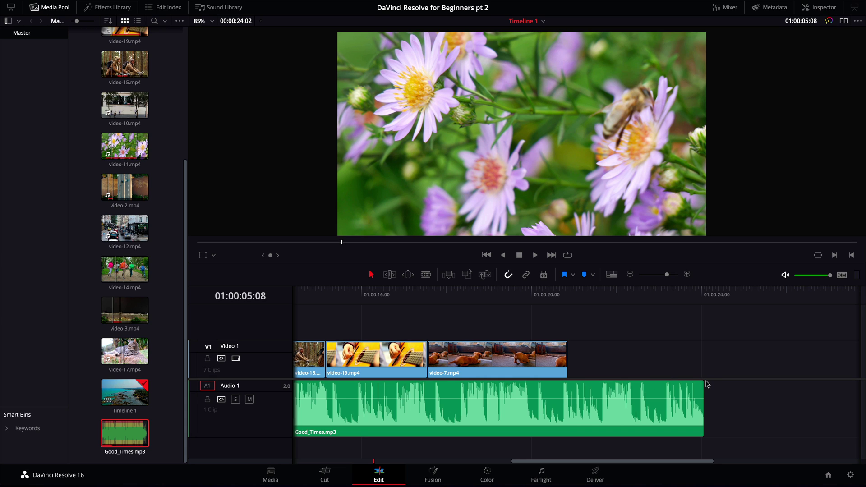
pyautogui.moveTo(702, 381); pyautogui.dragTo(566, 381)
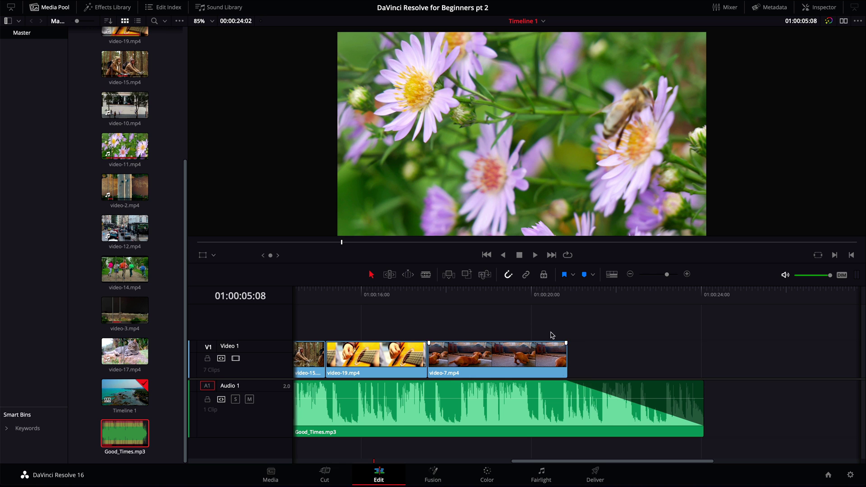
pyautogui.click(515, 297)
pyautogui.press('space')
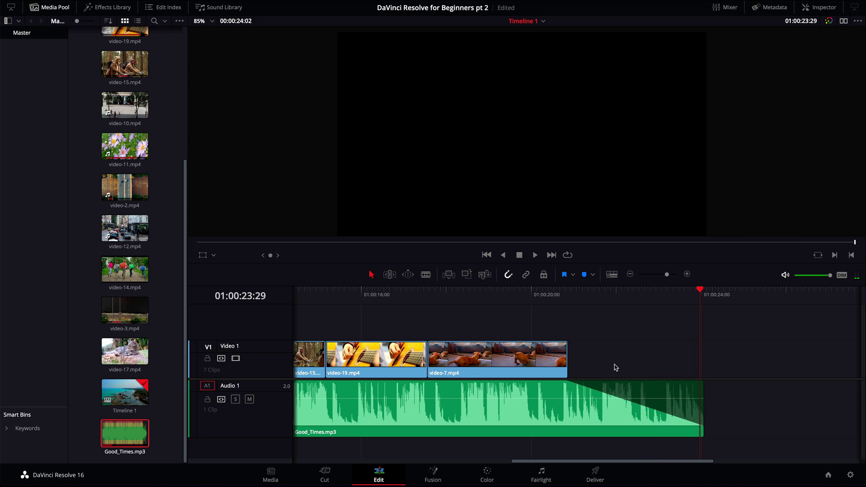
pyautogui.hotkey('ctrl', 'z')
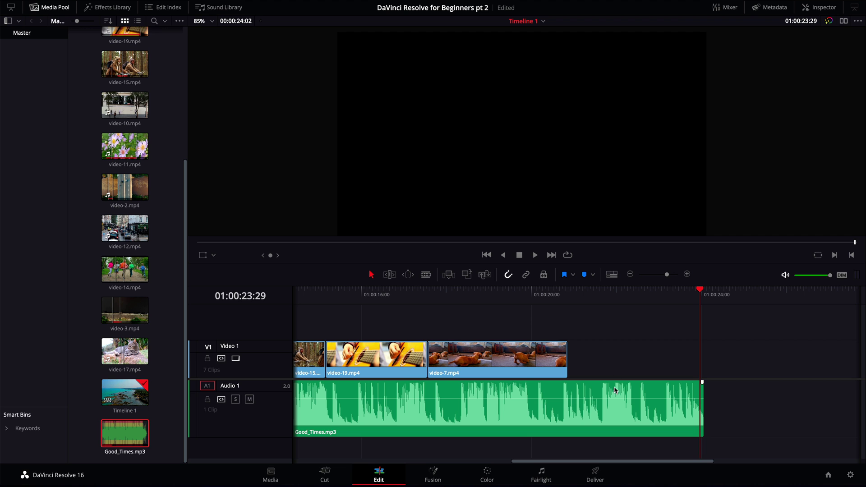
# Step: Save the project, play the section from video.mp4 into video-11.mp4, and park the playhead at 01:00:04:07
pyautogui.hotkey('ctrl', 's')
pyautogui.hscroll(-10, 614, 390)
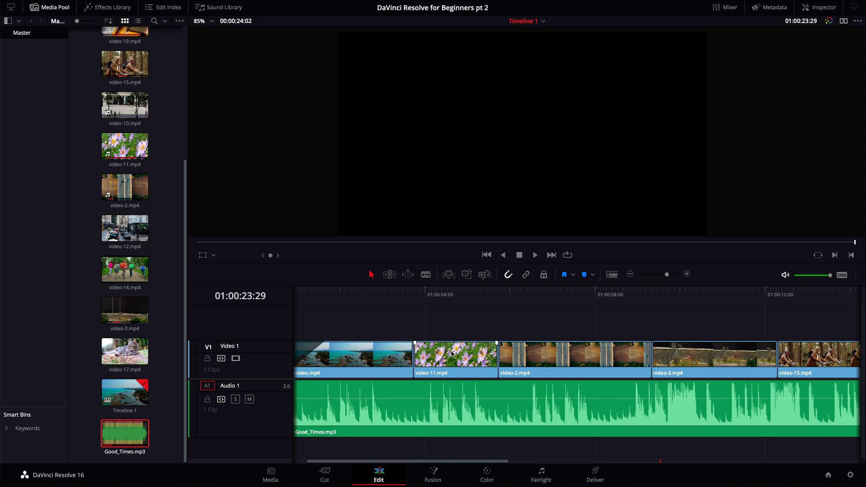
pyautogui.click(369, 303)
pyautogui.press('space')
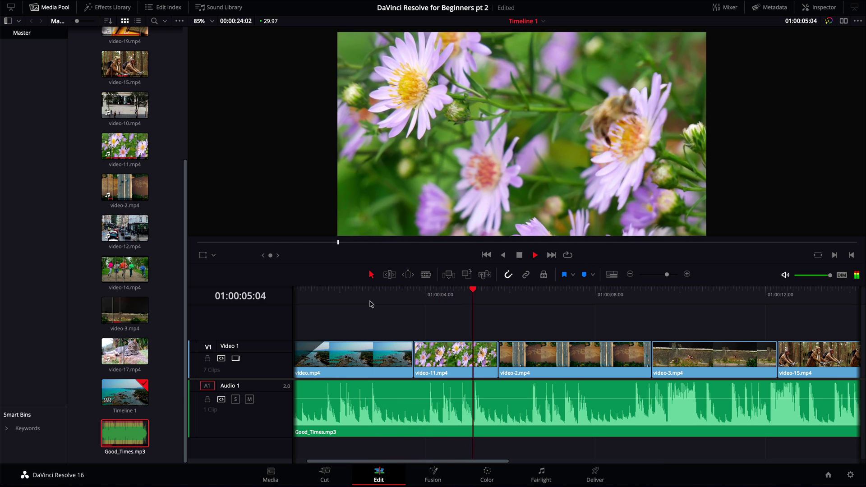
pyautogui.moveTo(402, 295); pyautogui.dragTo(436, 295)
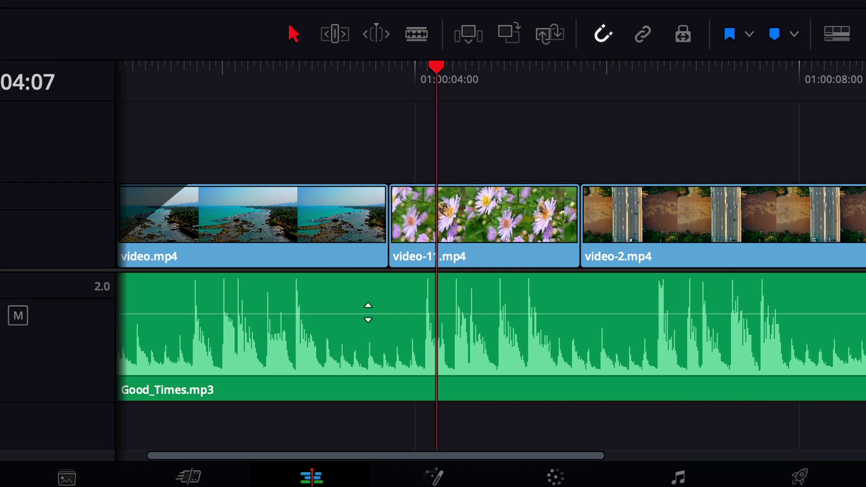
# Step: Add a pair of volume keyframes to Good_Times.mp3 around each end of video-11.mp4 and lower the level between the pairs
pyautogui.keyDown('alt'); pyautogui.click(368, 313); pyautogui.keyUp('alt')
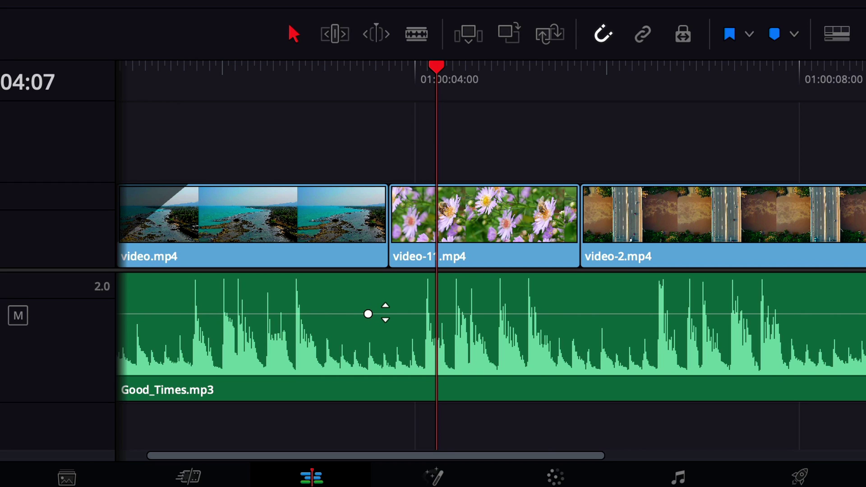
pyautogui.keyDown('alt'); pyautogui.click(386, 313); pyautogui.keyUp('alt')
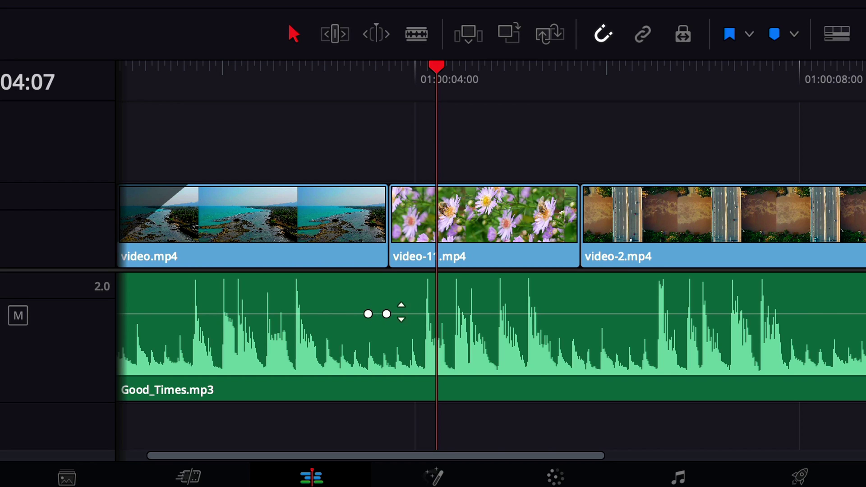
pyautogui.keyDown('alt'); pyautogui.click(579, 313); pyautogui.keyUp('alt')
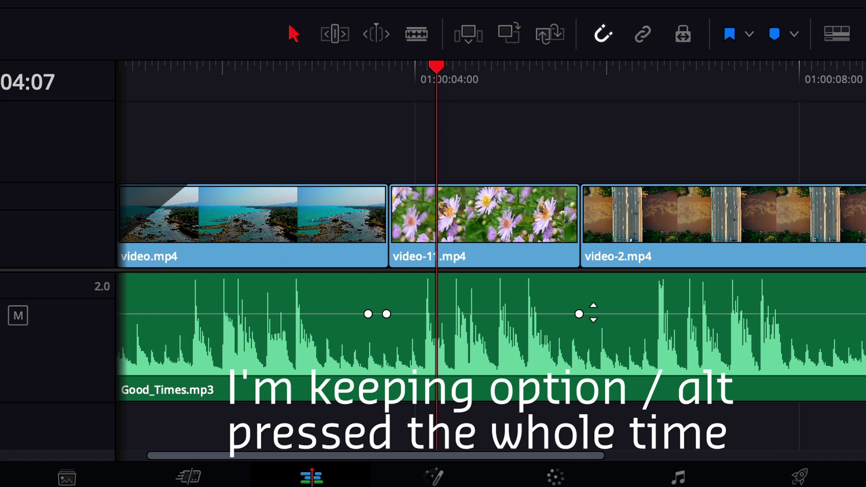
pyautogui.keyDown('alt'); pyautogui.click(593, 313); pyautogui.keyUp('alt')
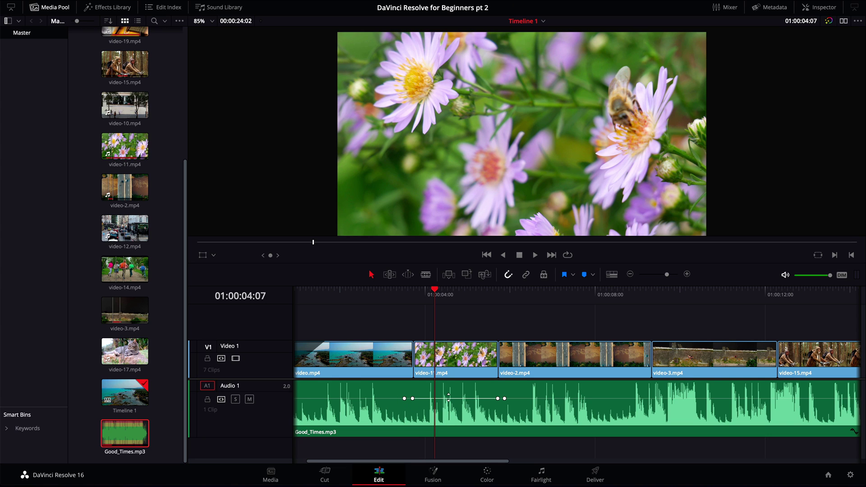
pyautogui.moveTo(449, 397); pyautogui.dragTo(449, 411)
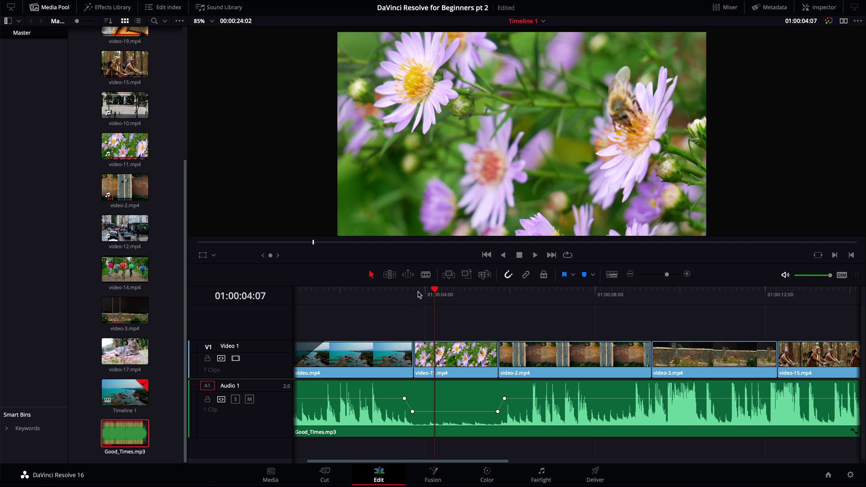
# Step: Play the music dip under video-11.mp4 from about 01:00:02:25 to 01:00:07:06
pyautogui.click(386, 292)
pyautogui.moveTo(386, 294); pyautogui.dragTo(376, 294)
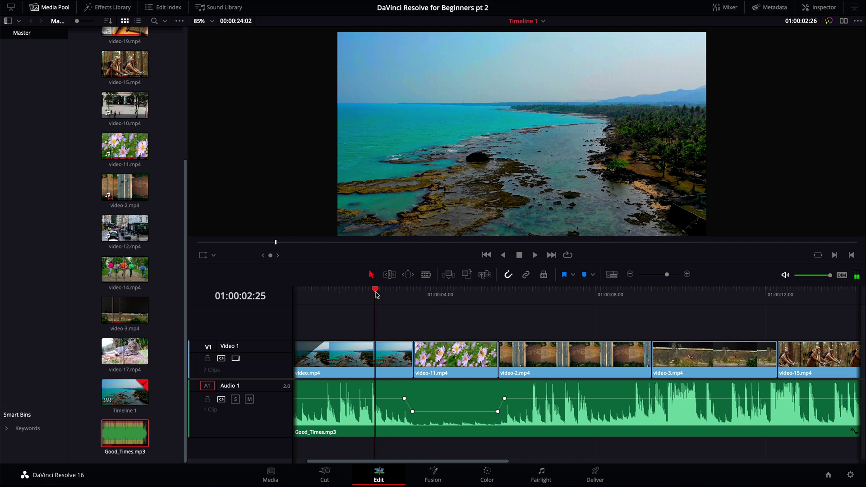
pyautogui.press('space')
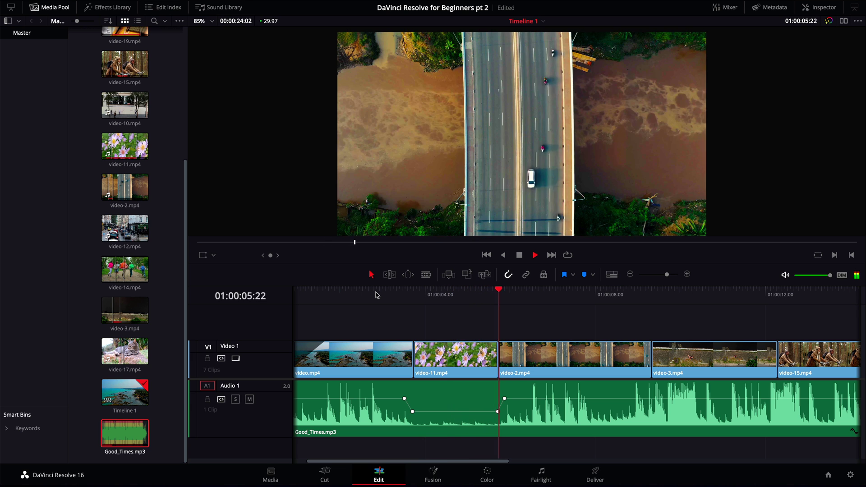
pyautogui.press('space')
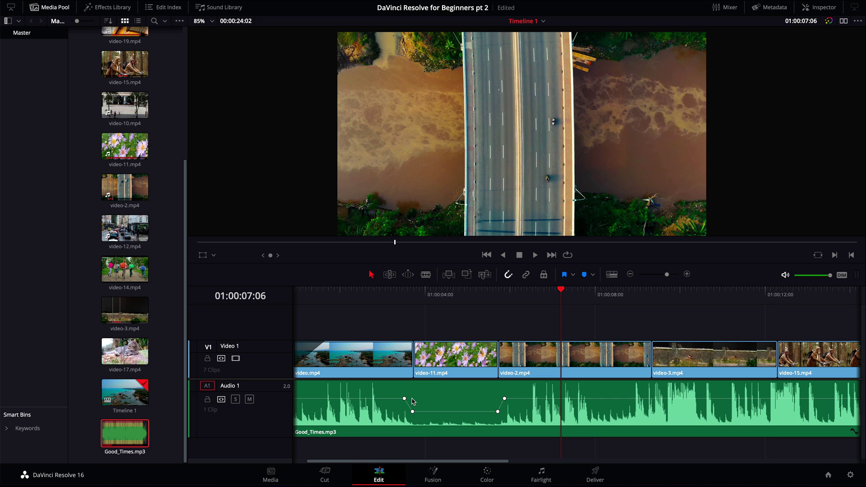
# Step: Add extra volume keyframes to Good_Times.mp3 under video-2.mp4, reposition one, and delete these extra keyframes
pyautogui.hscroll(3, 594, 444)
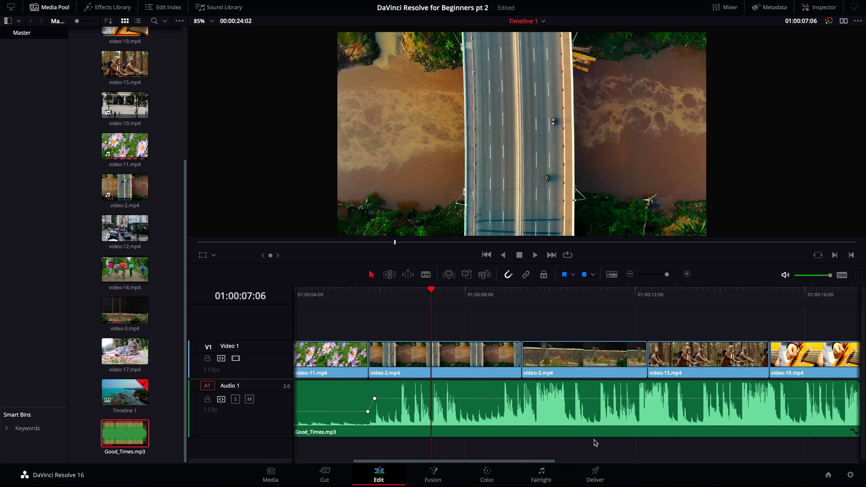
pyautogui.keyDown('alt'); pyautogui.click(428, 398); pyautogui.keyUp('alt')
pyautogui.keyDown('alt'); pyautogui.click(495, 399); pyautogui.keyUp('alt')
pyautogui.keyDown('alt'); pyautogui.click(520, 398); pyautogui.keyUp('alt')
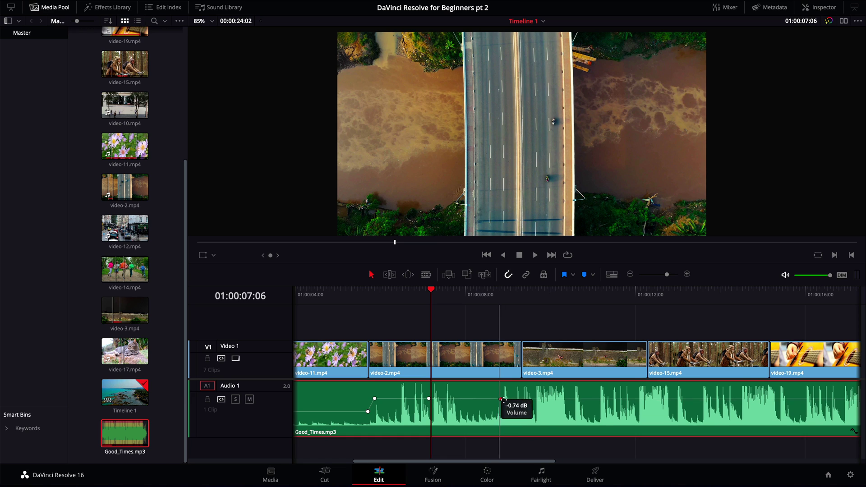
pyautogui.moveTo(521, 398); pyautogui.dragTo(495, 412)
pyautogui.press('Delete')
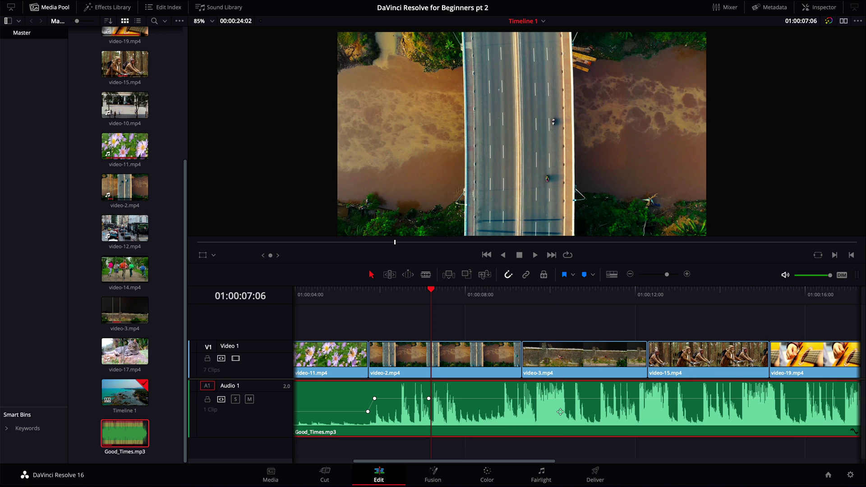
# Step: Zoom out the timeline until all Video 1 clips and the whole of Good_Times.mp3 fit in view
pyautogui.hscroll(-5, 442, 411)
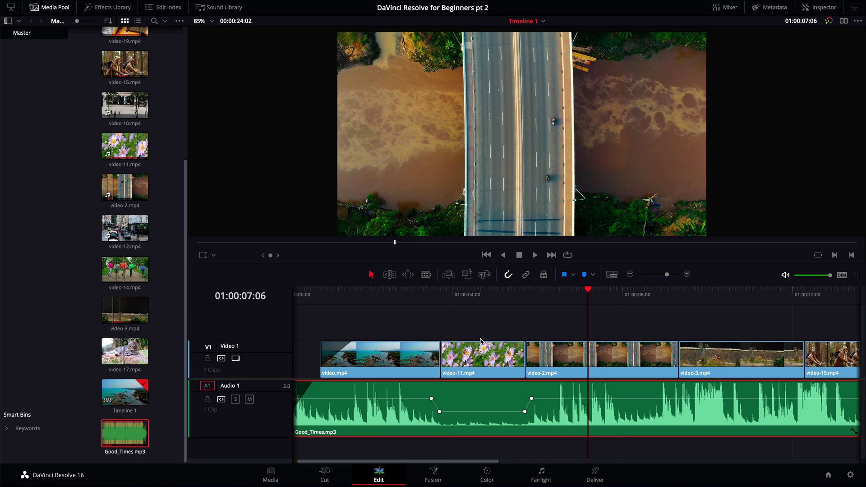
pyautogui.scroll(-5, 481, 341)
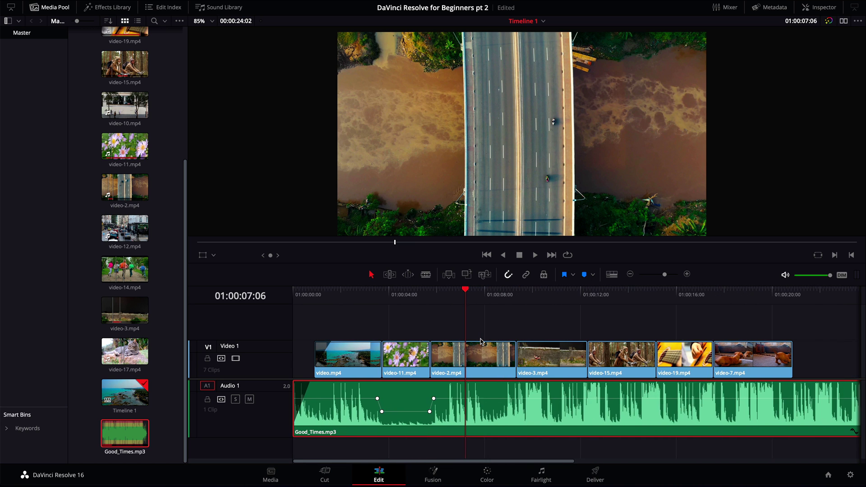
pyautogui.scroll(-3, 481, 341)
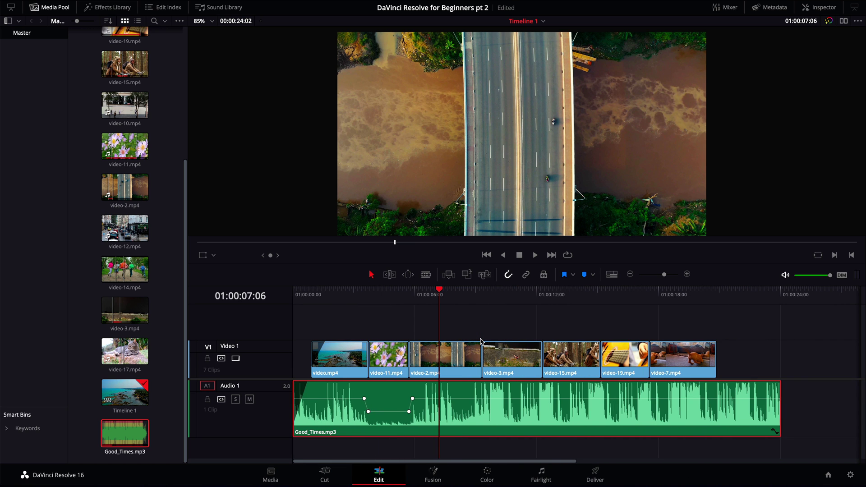